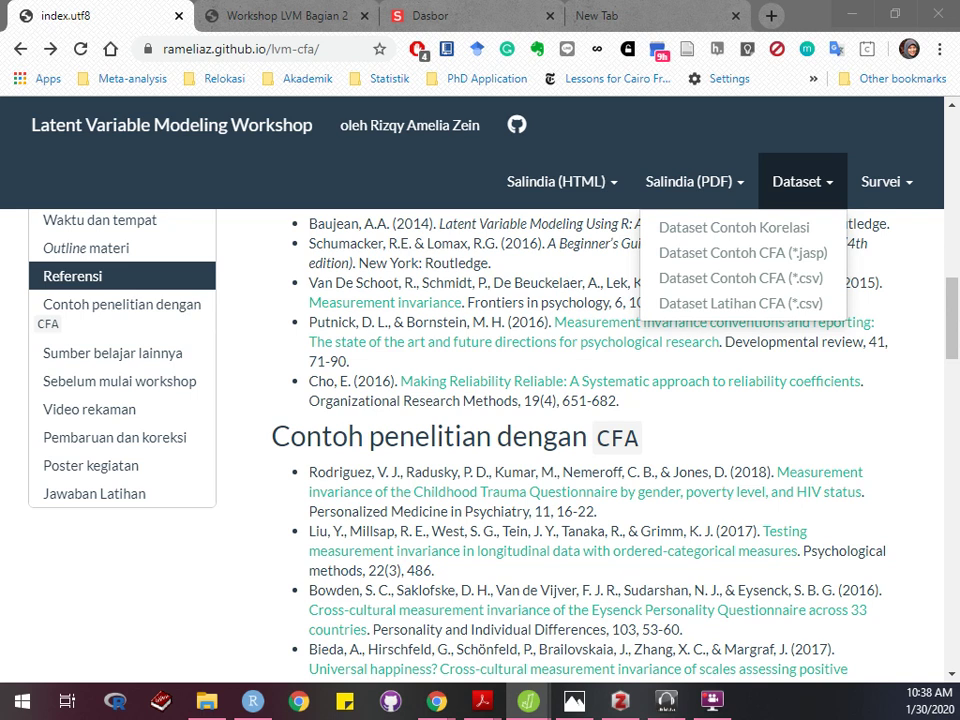
Switch to the corr file in JASP and view its data table with variables x1 to x10
key("alt+Tab")
left_click_drag(96, 229, 257, 118)
double_click(257, 118)
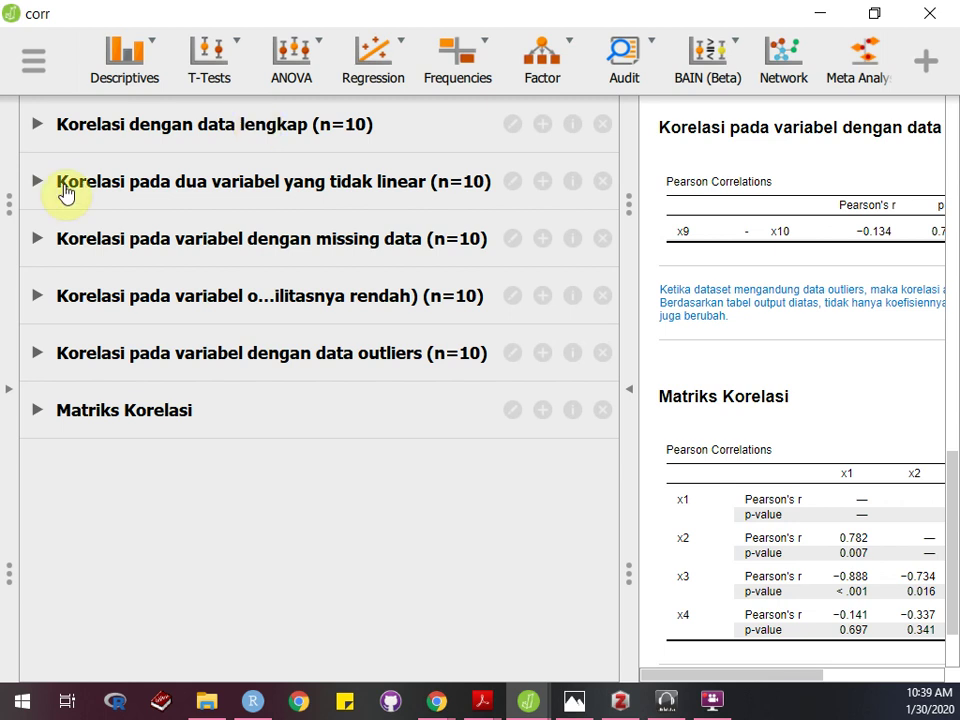
left_click(7, 342)
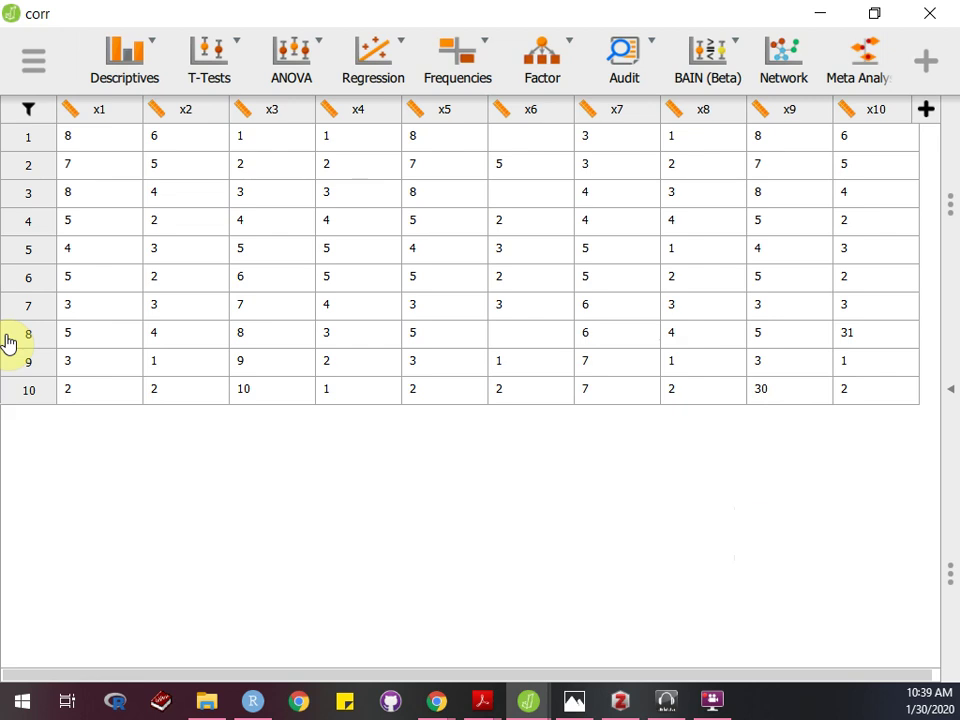
left_click(950, 398)
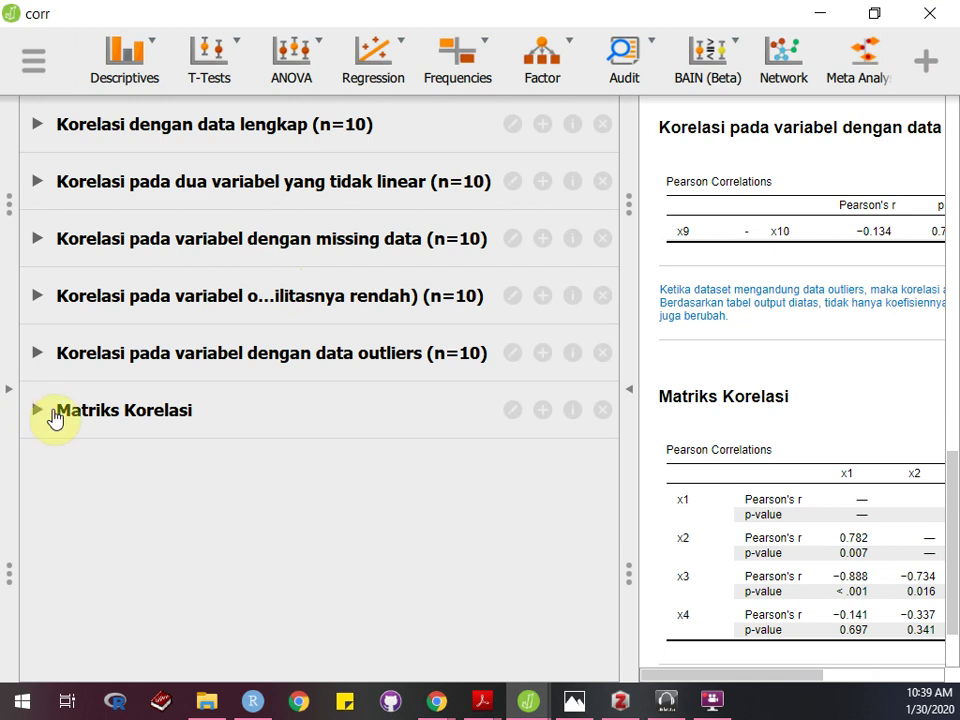
left_click(10, 392)
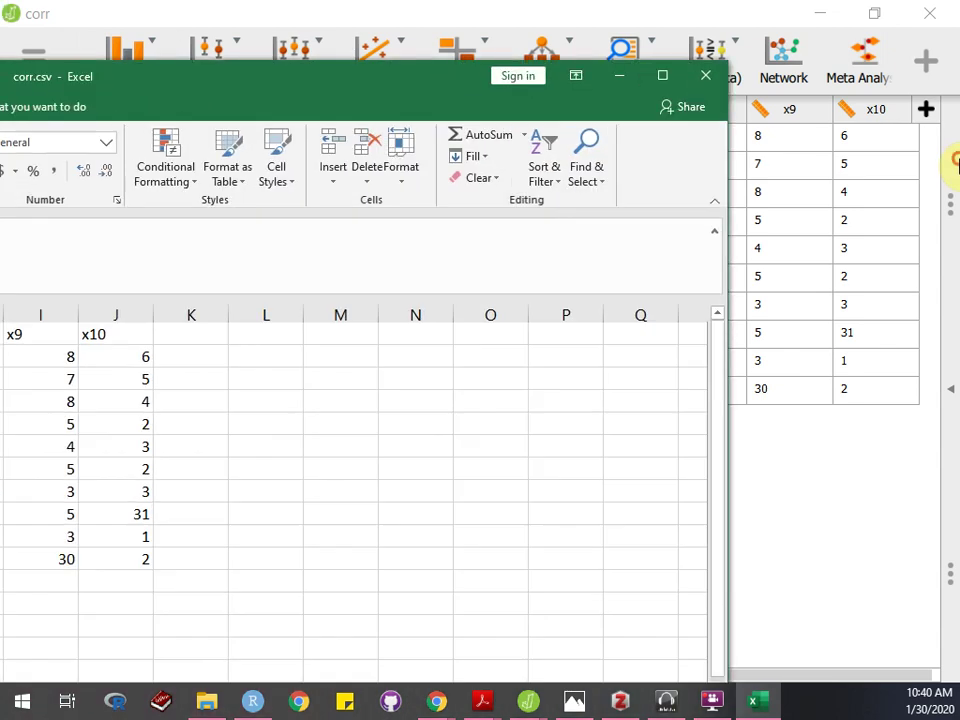
Examine the source data in corr.csv in a maximized Excel window and return to JASP
key("super+Right")
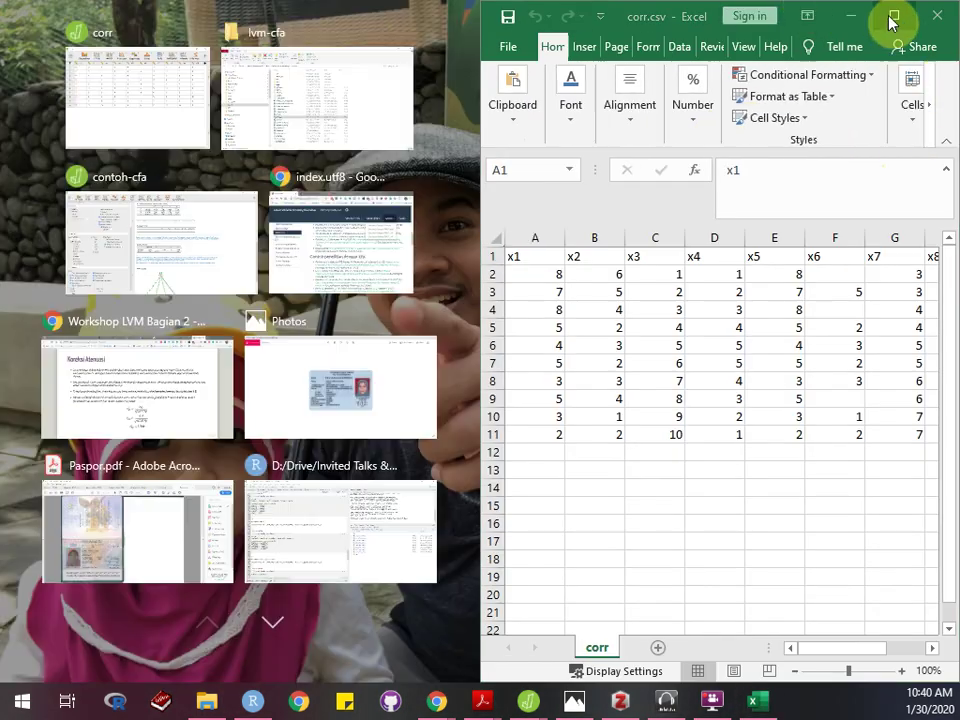
left_click(893, 17)
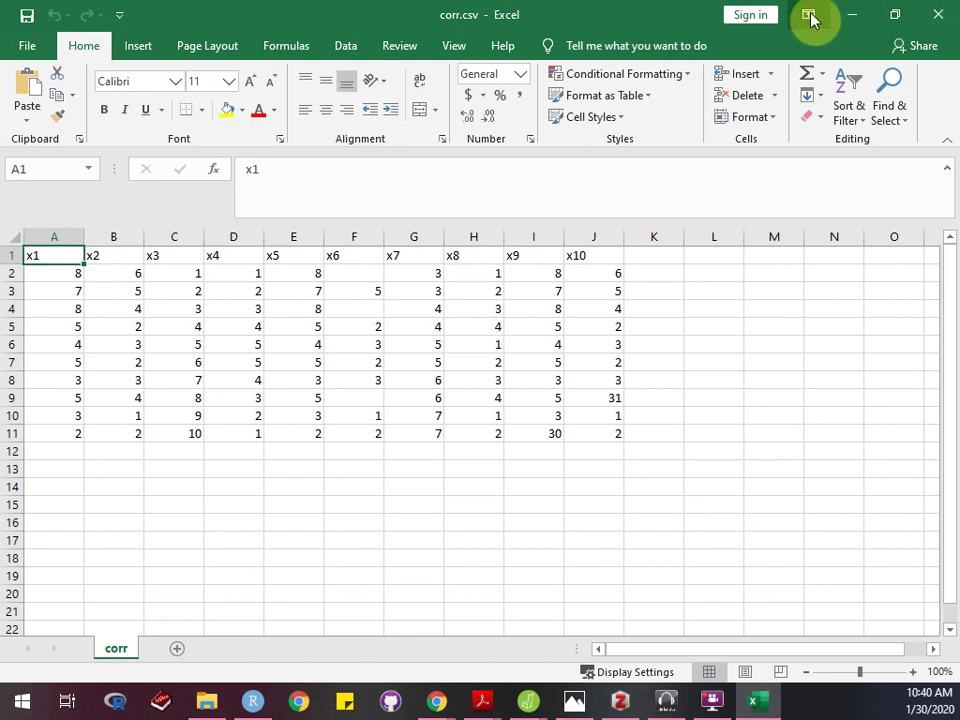
left_click(843, 18)
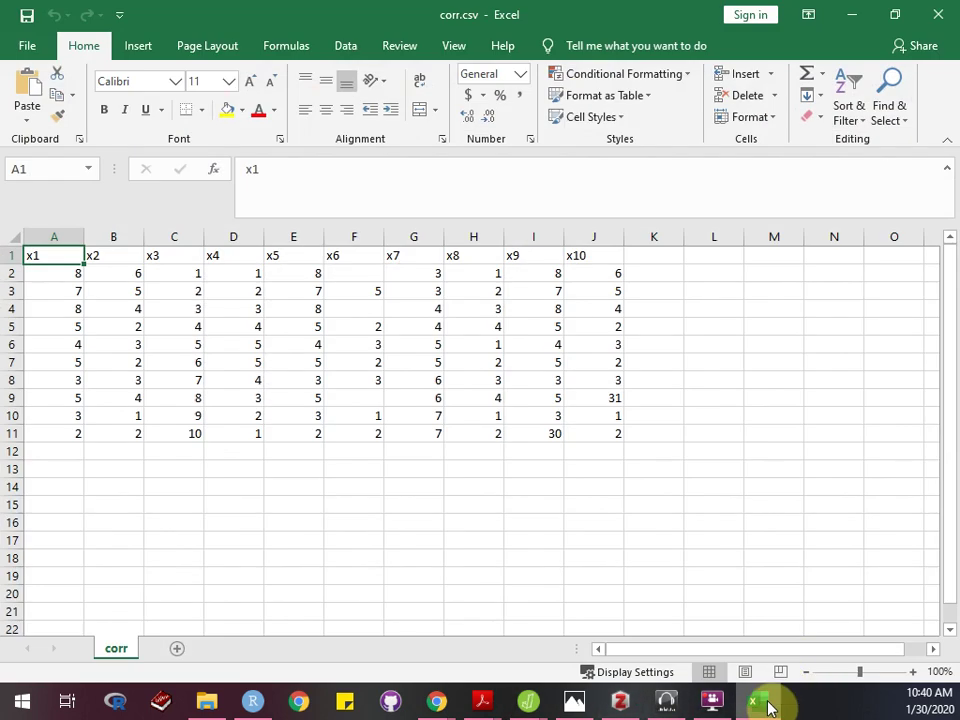
mouse_move(768, 708)
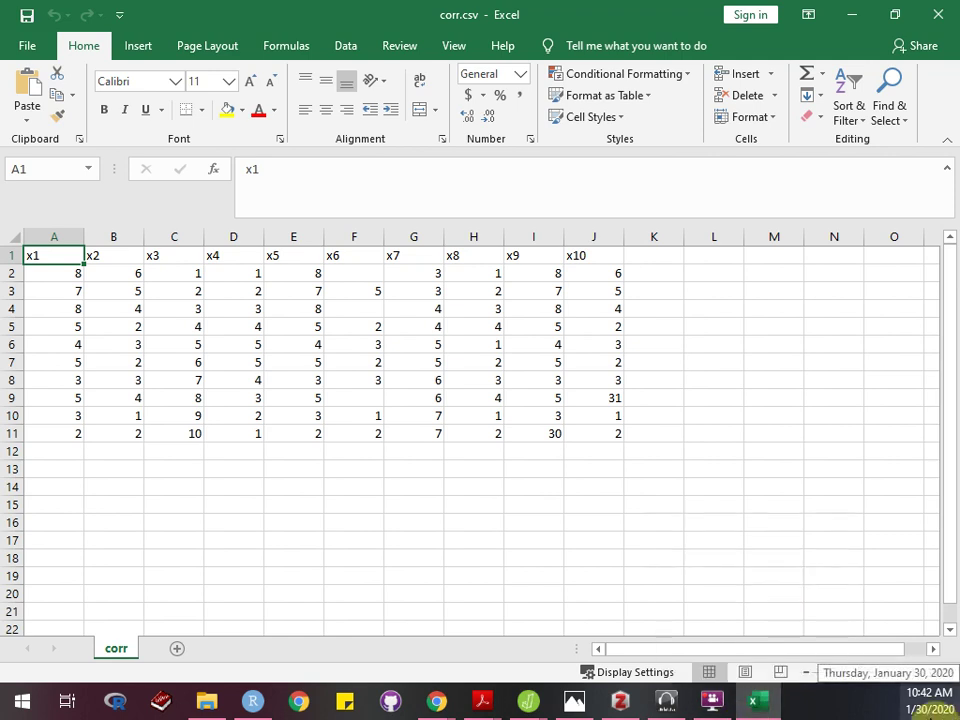
left_click(28, 47)
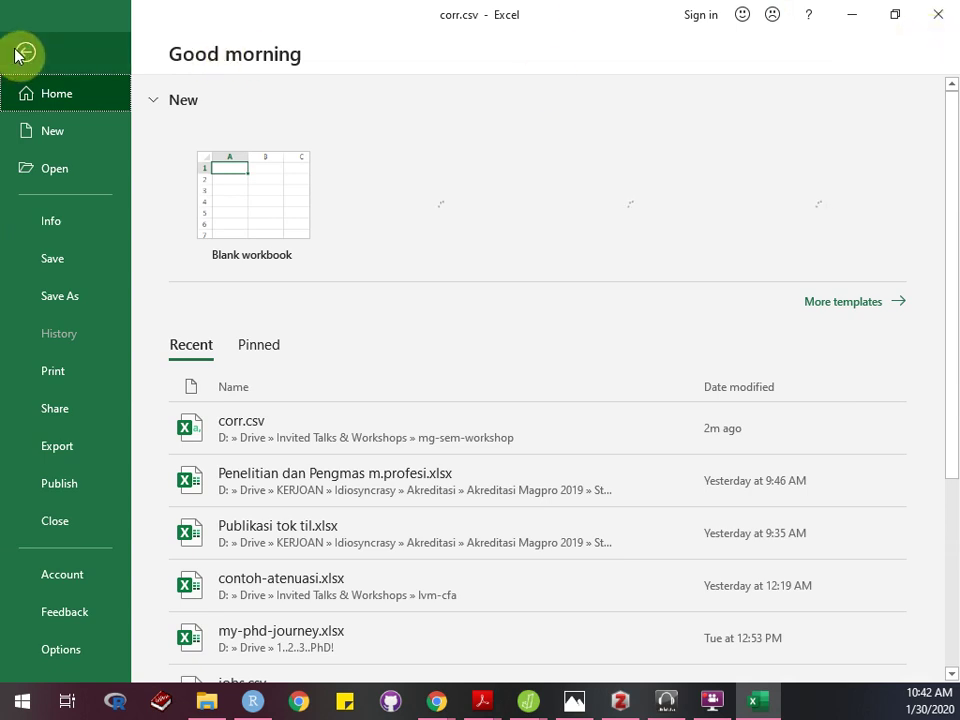
left_click(24, 53)
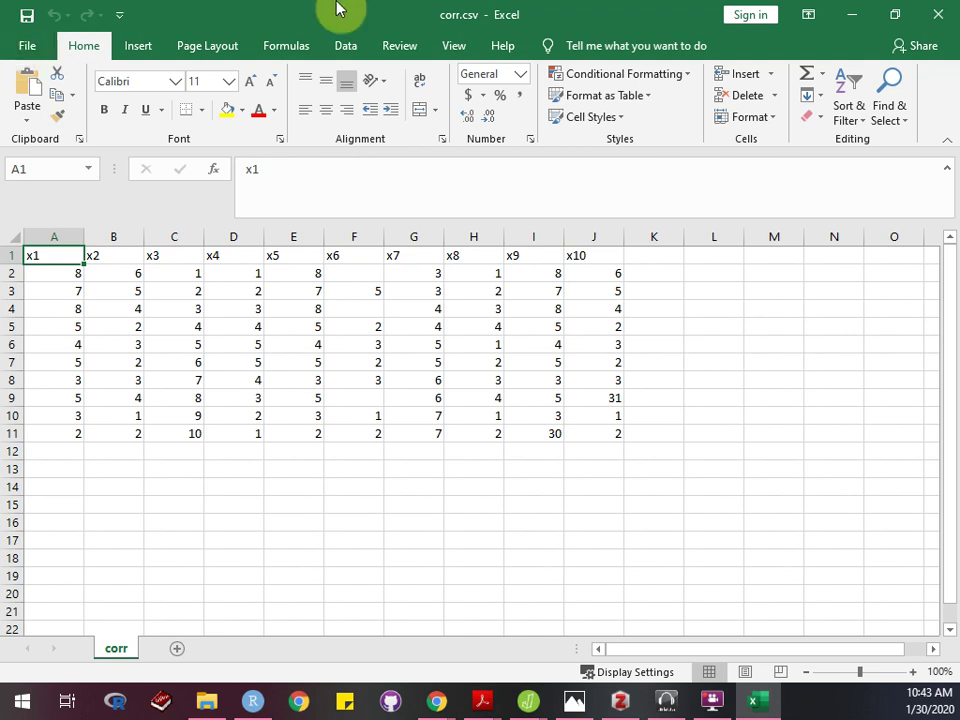
left_click(851, 14)
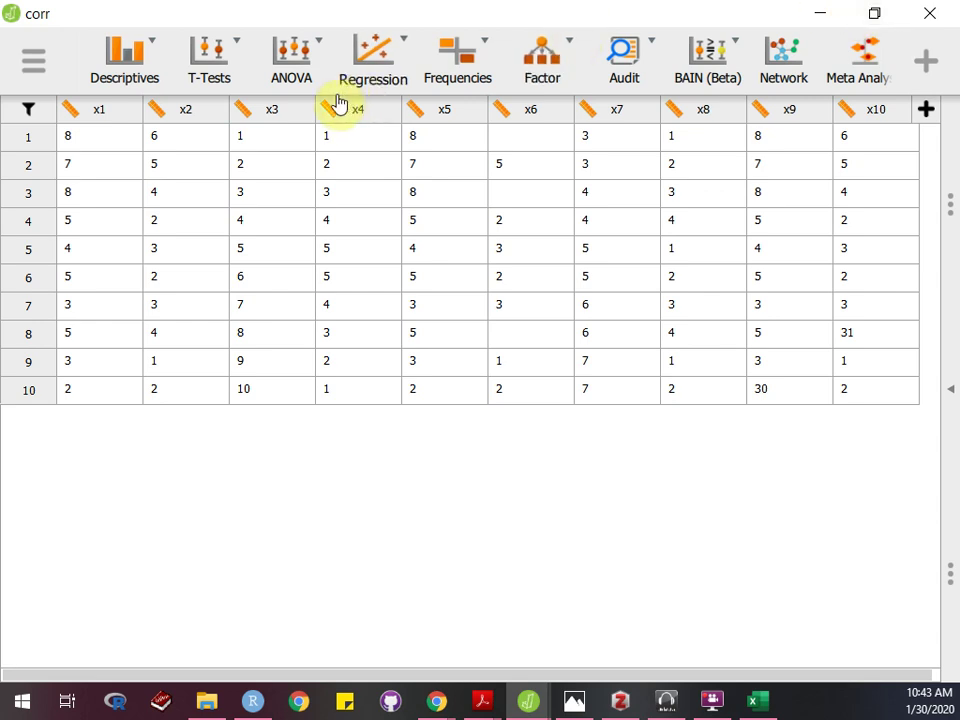
Create a classical Correlation Matrix analysis with x1 and x2 as its variables
left_click(376, 58)
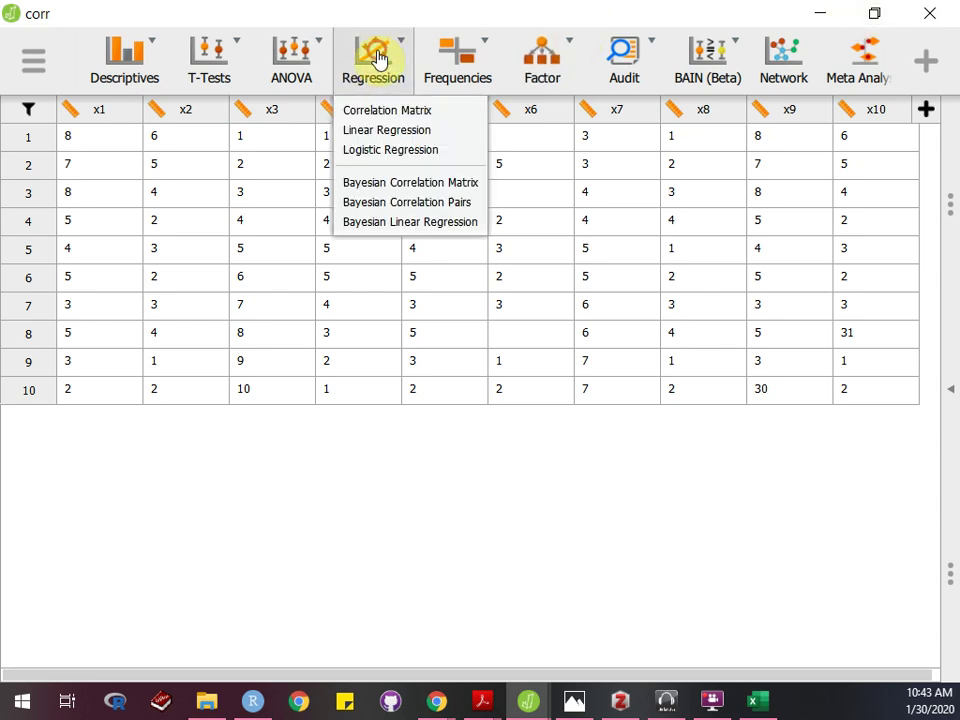
left_click(418, 116)
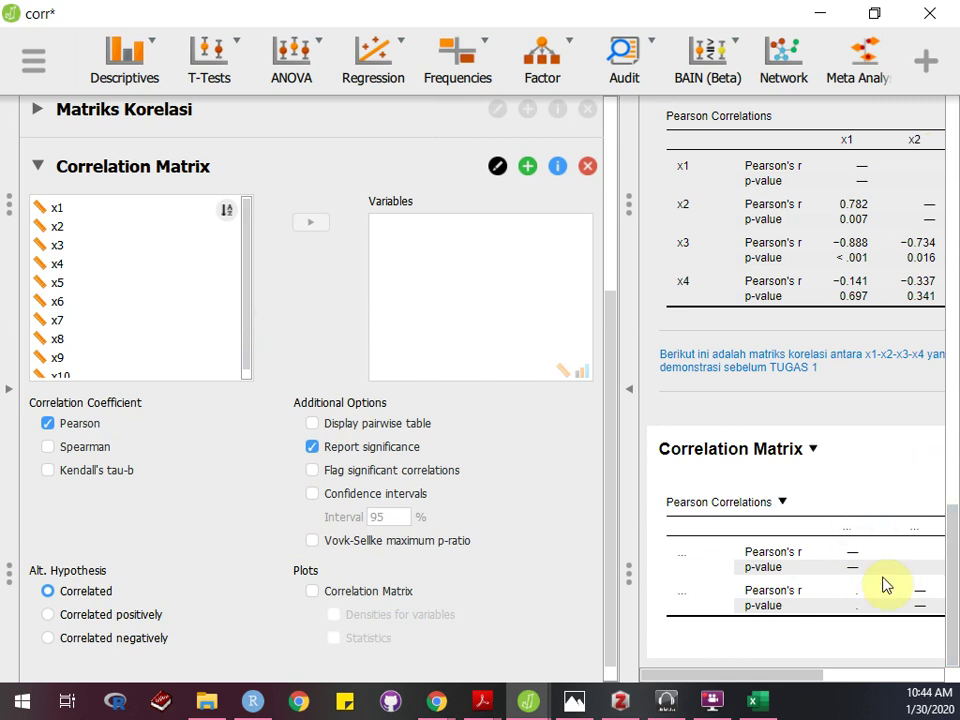
left_click(103, 216)
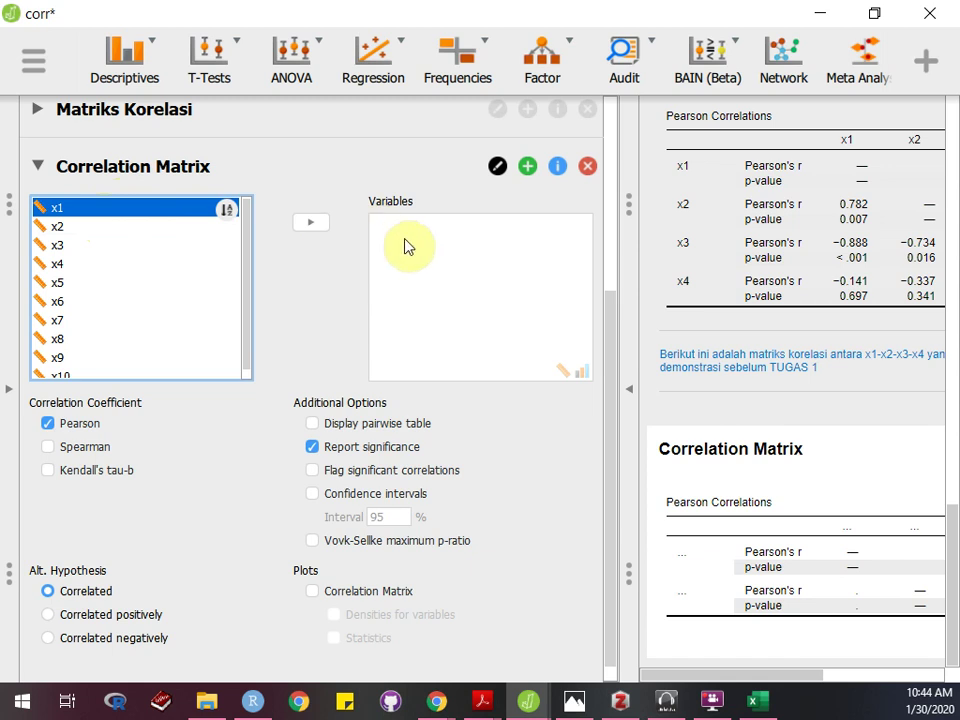
left_click(312, 226)
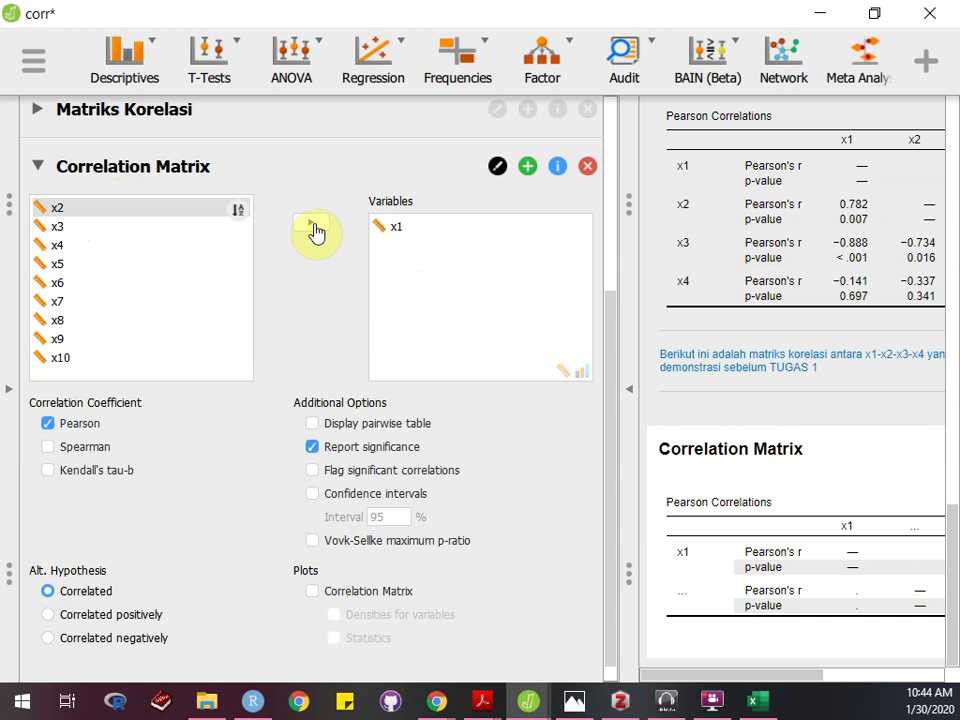
double_click(154, 209)
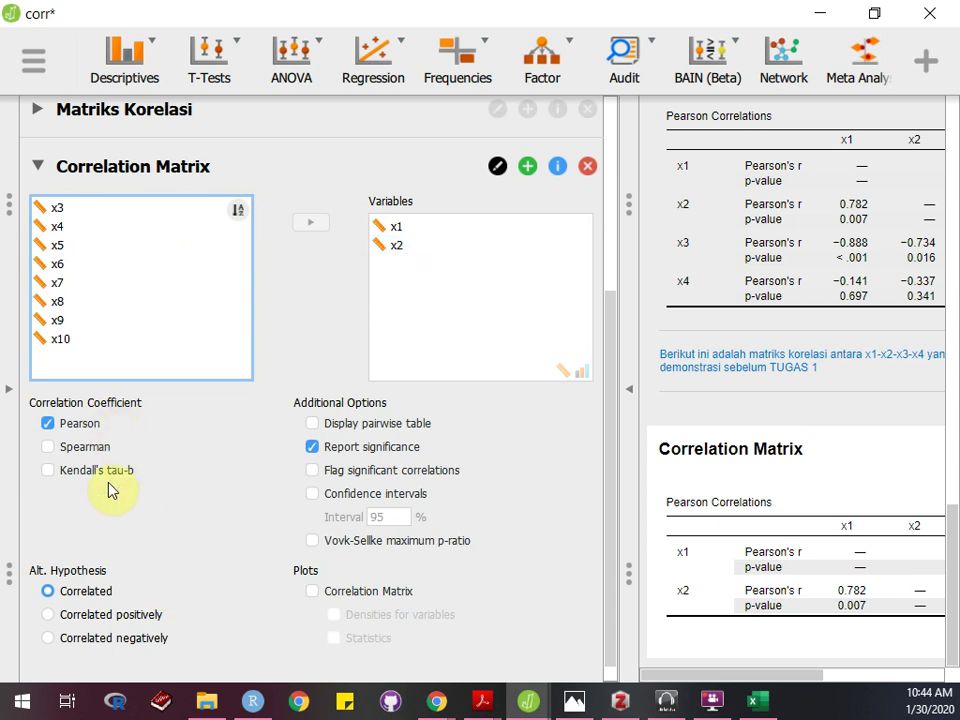
Add the Spearman and Kendall's tau-b coefficients and the 95% confidence intervals to the correlation analysis
left_click(80, 447)
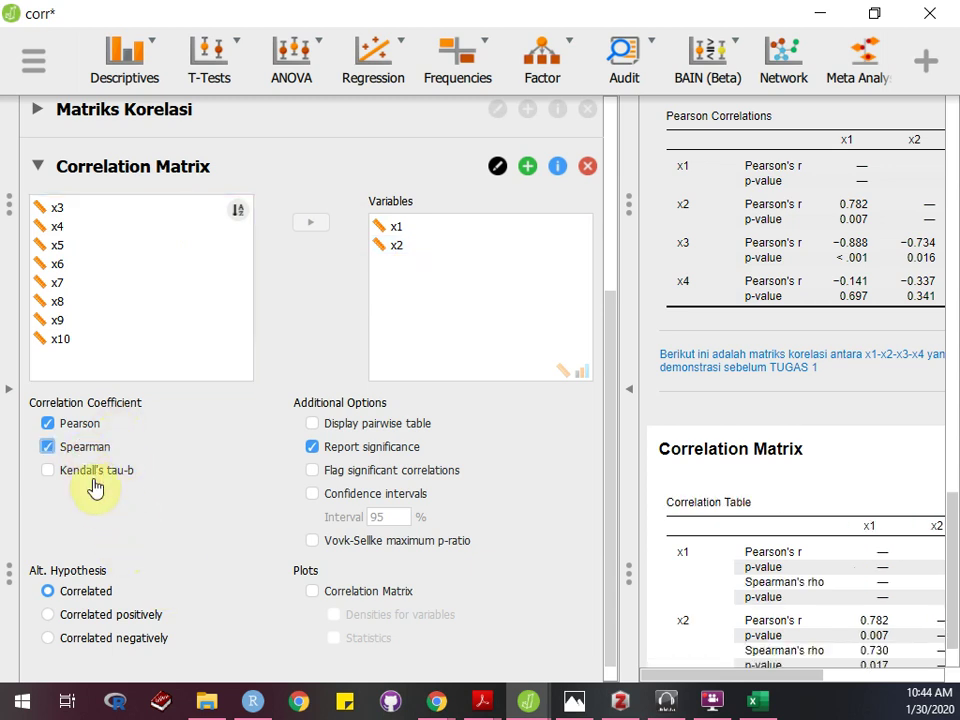
left_click(92, 480)
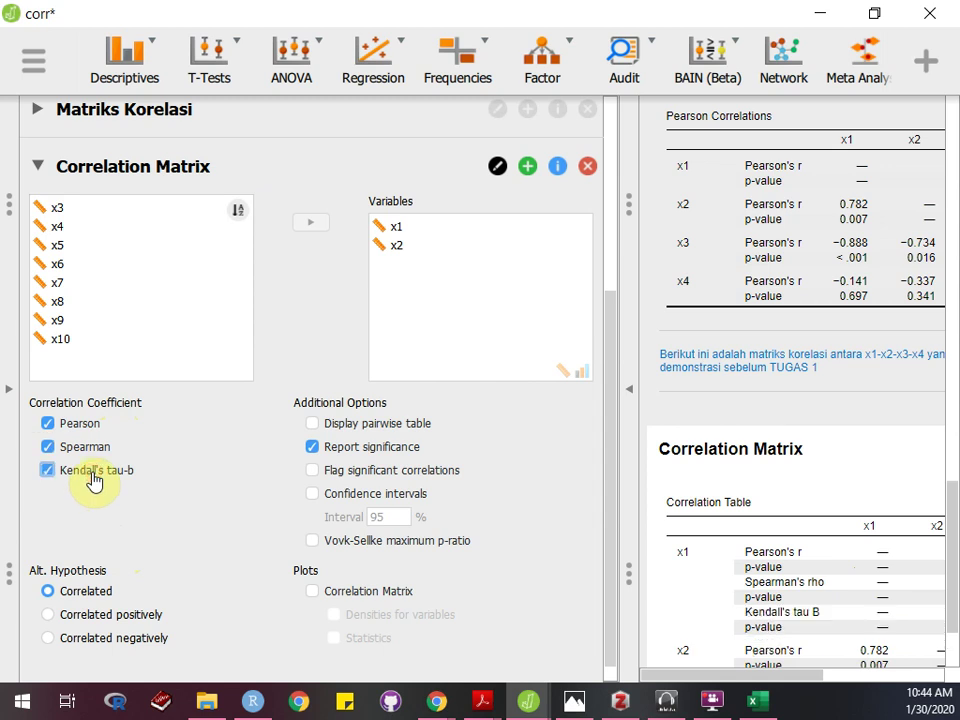
left_click(340, 503)
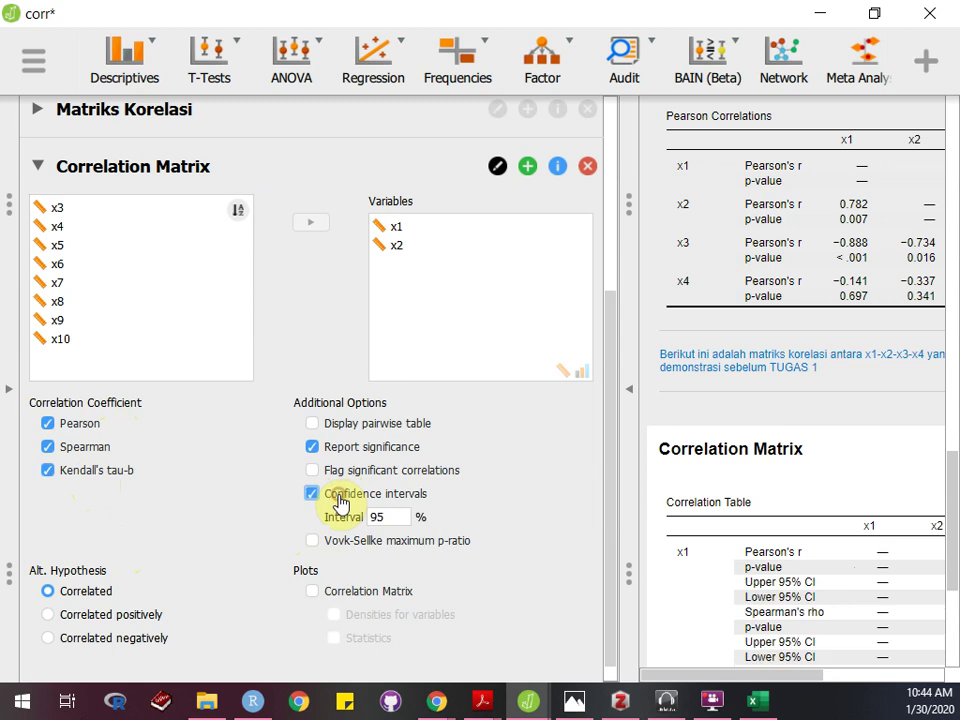
Add a correlation matrix plot that includes densities for variables and statistics
scroll(340, 503, "down", 1)
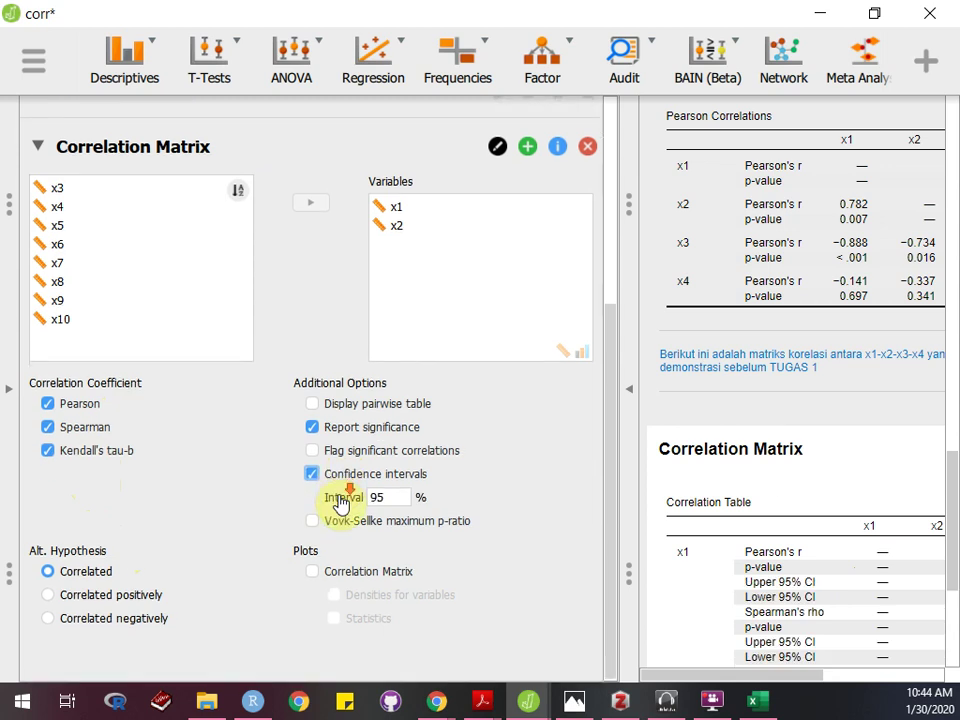
left_click(390, 584)
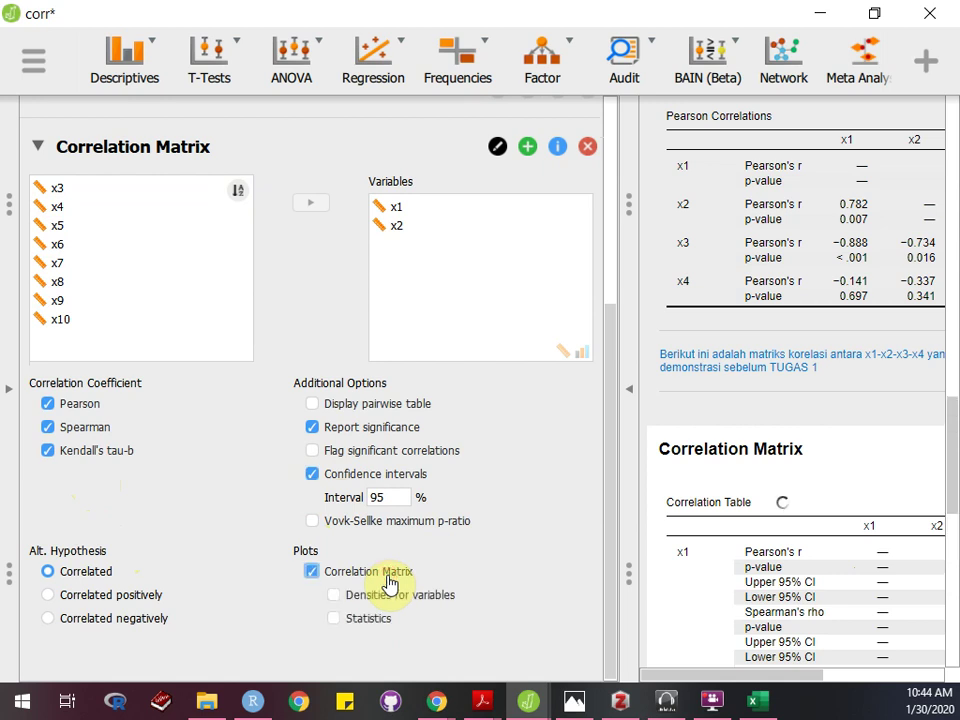
left_click(396, 596)
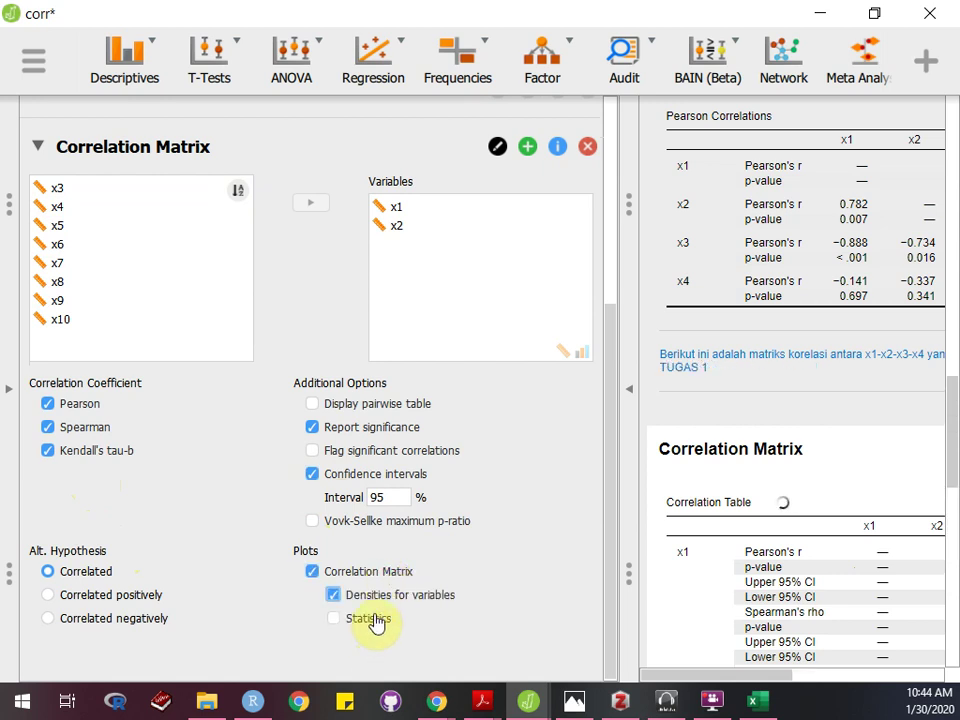
left_click(374, 621)
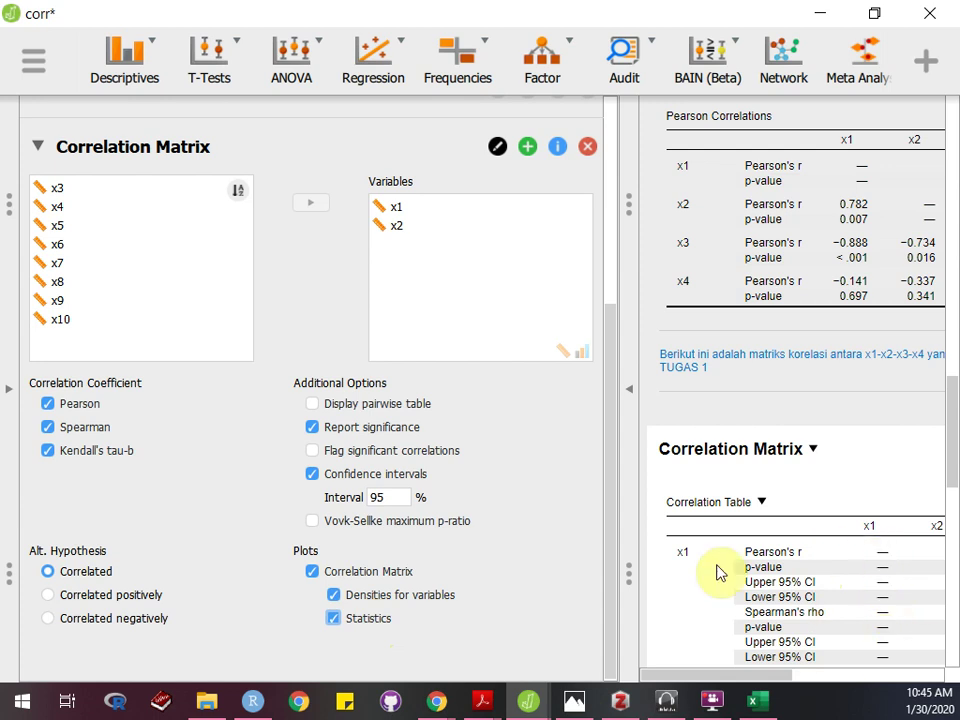
Exclude the Spearman and Kendall's tau-b coefficients from the analysis and include both again
left_click(95, 430)
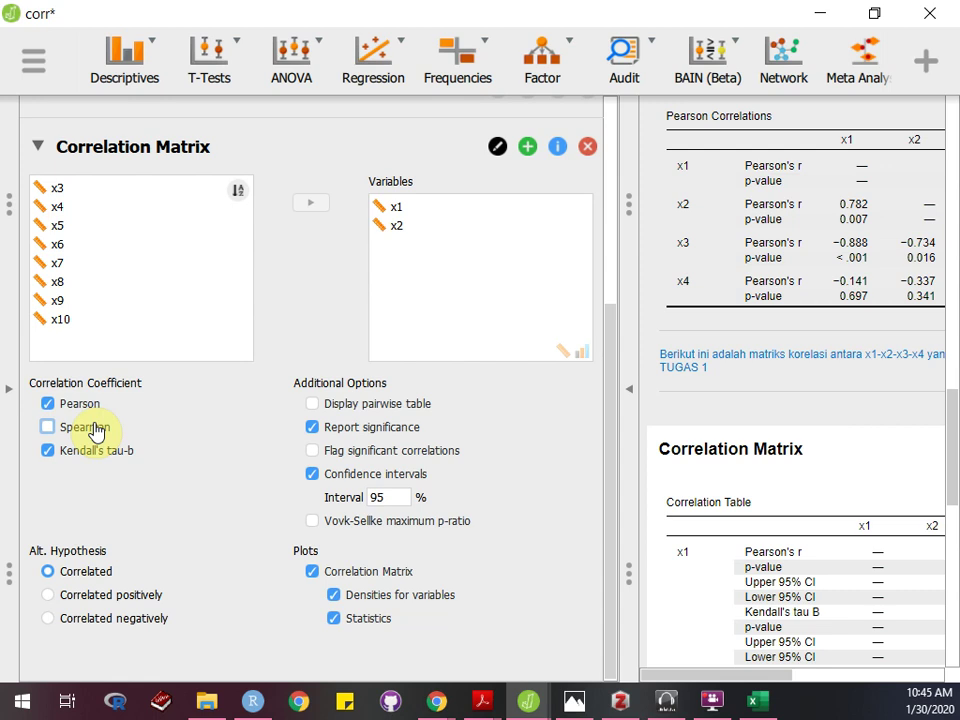
left_click(75, 448)
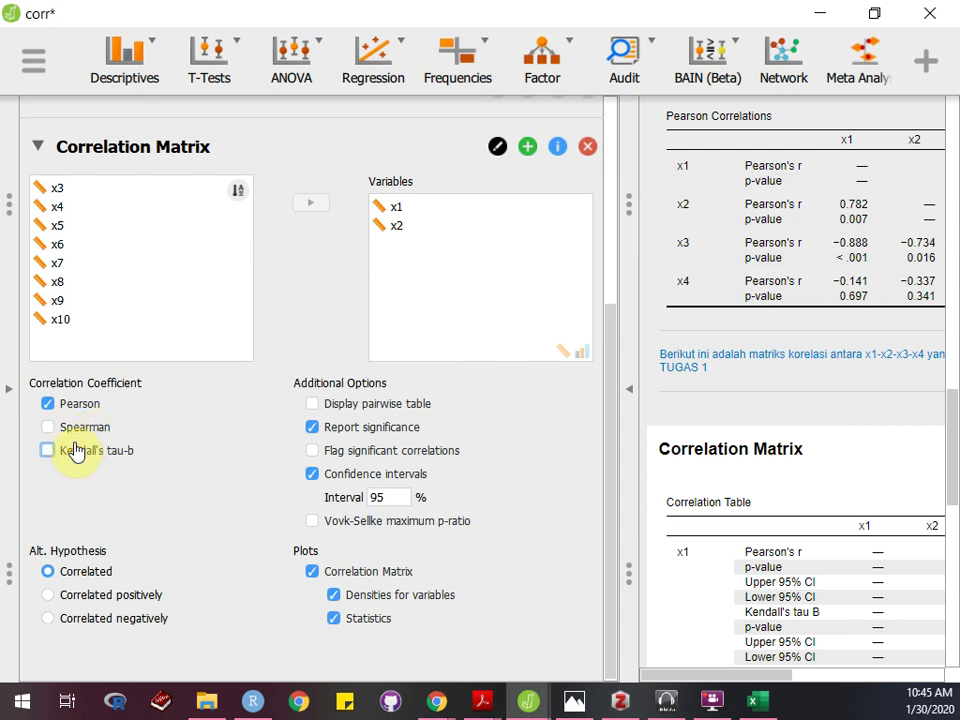
left_click(82, 427)
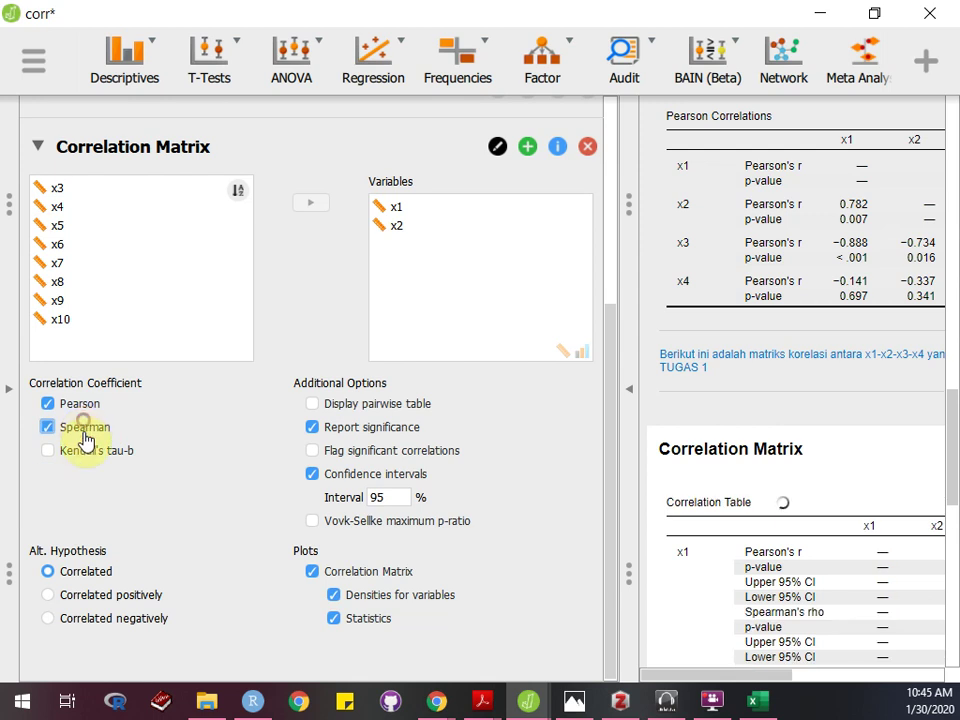
left_click(90, 462)
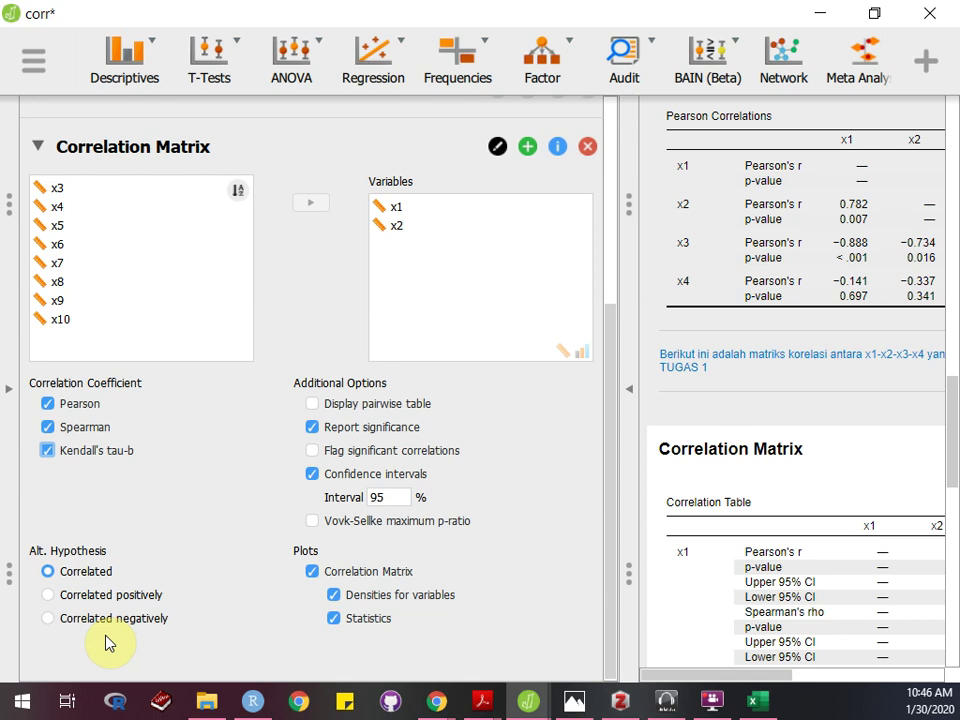
Examine the x1 and x2 correlation table and correlation plot in the full-width results
left_click(638, 387)
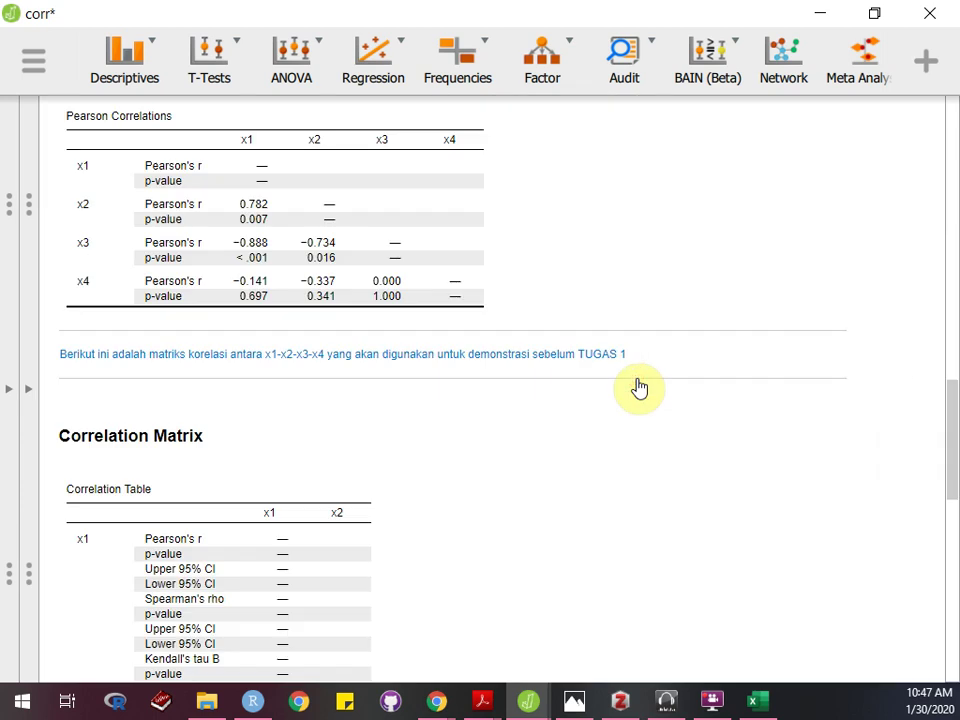
scroll(369, 375, "down", 5)
scroll(369, 375, "down", 1)
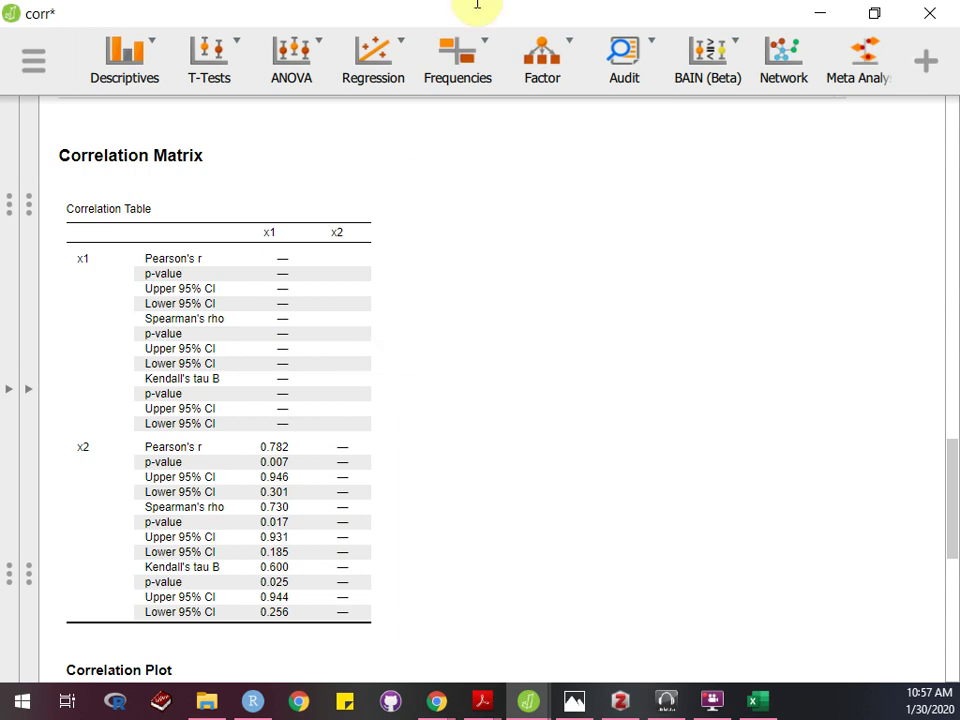
left_click(557, 348)
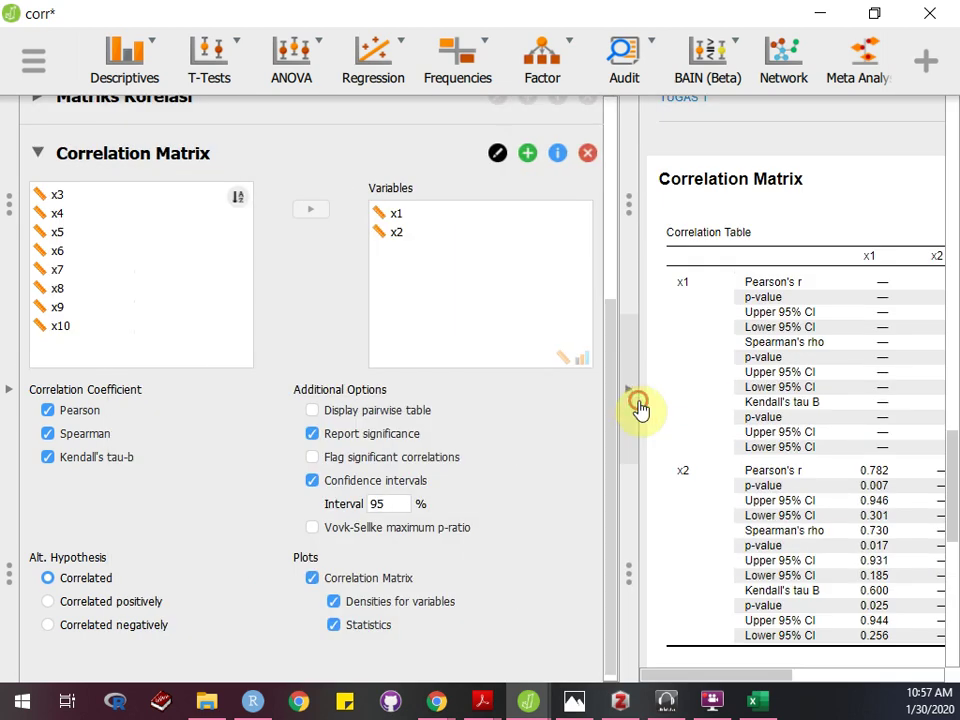
left_click(640, 408)
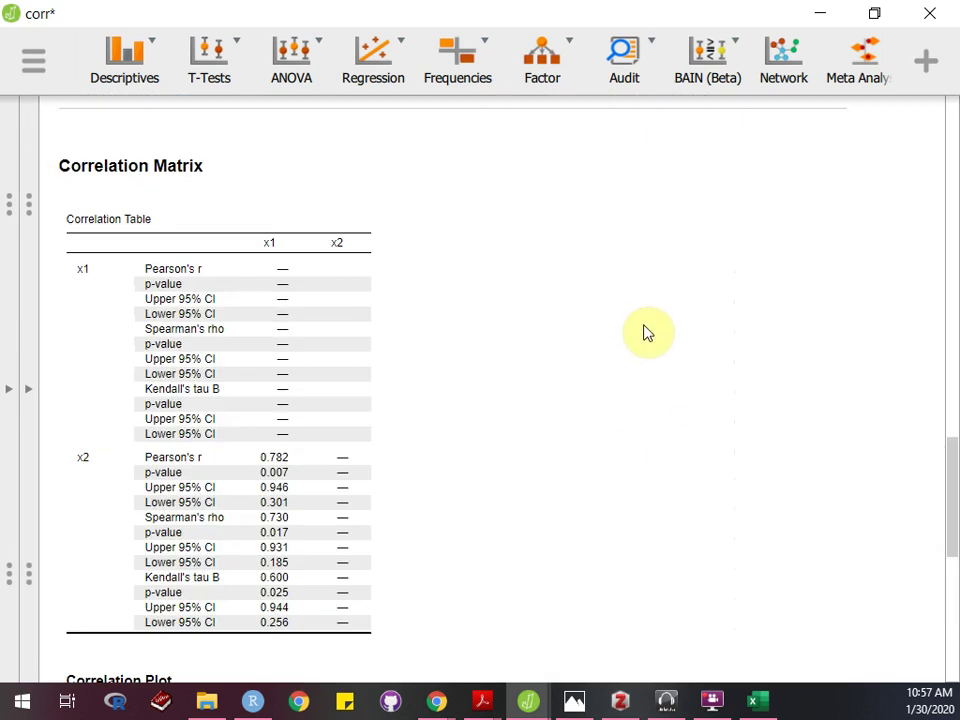
scroll(647, 328, "down", 10)
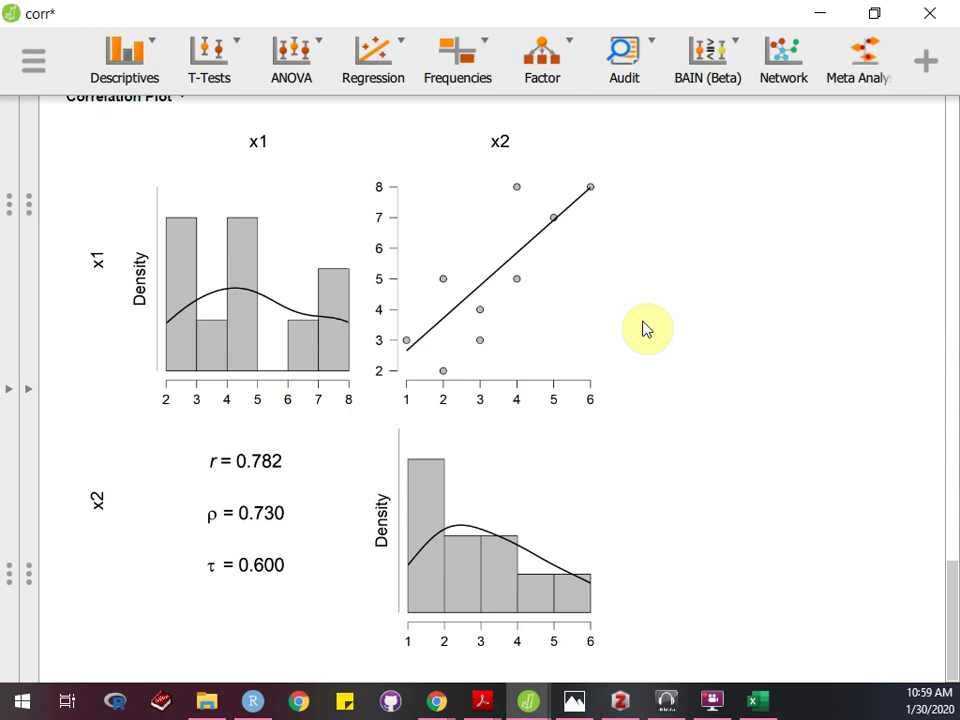
Show the Correlation Matrix options beside the results table again
left_click(645, 328)
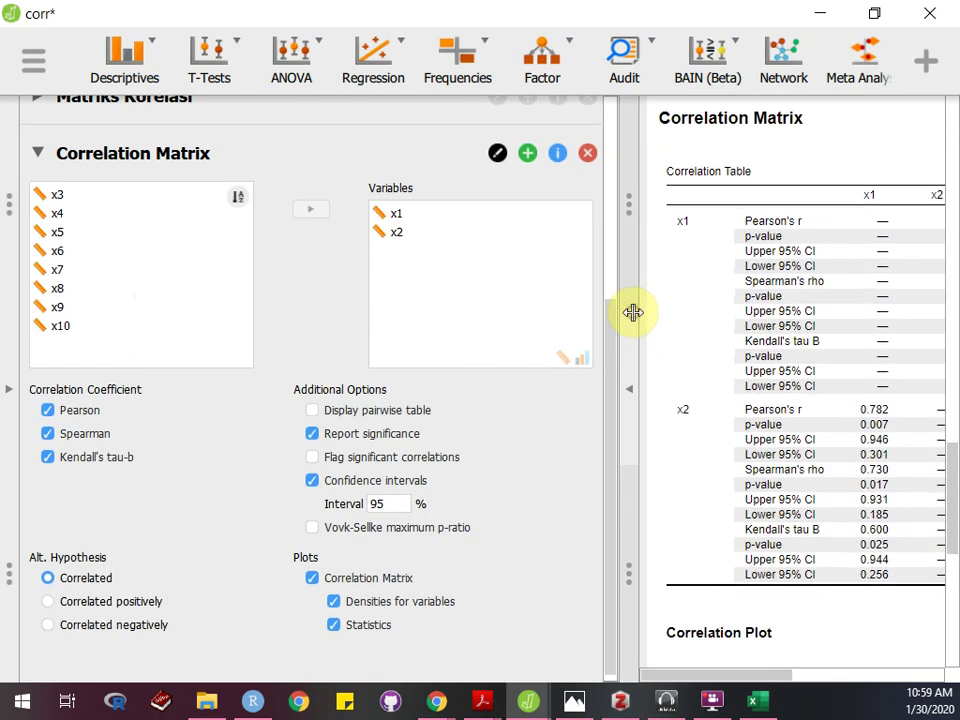
left_click(633, 345)
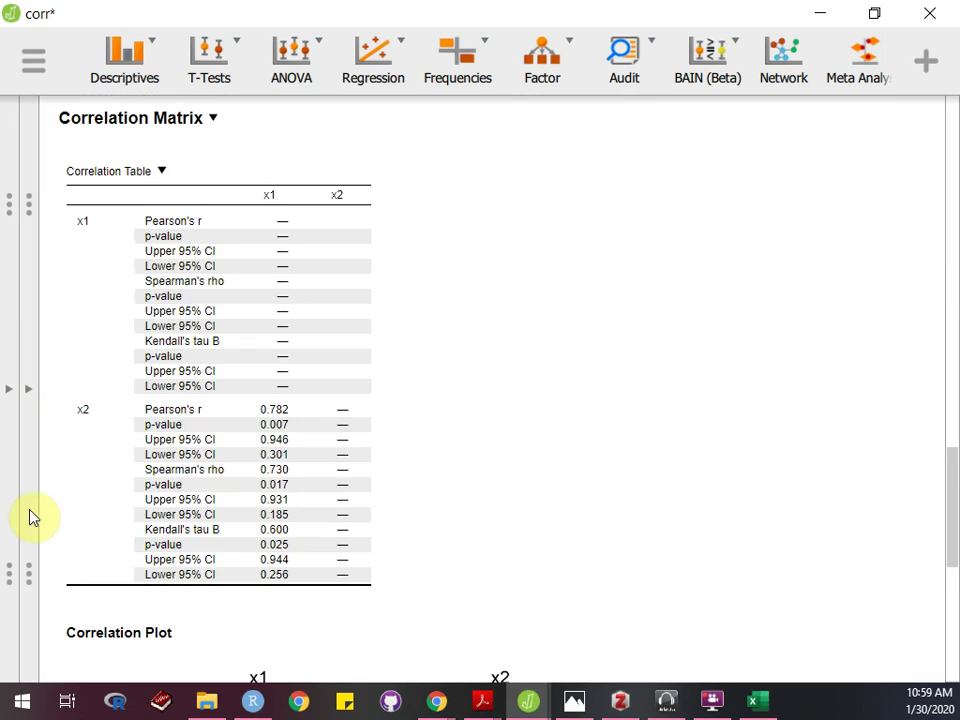
left_click(34, 418)
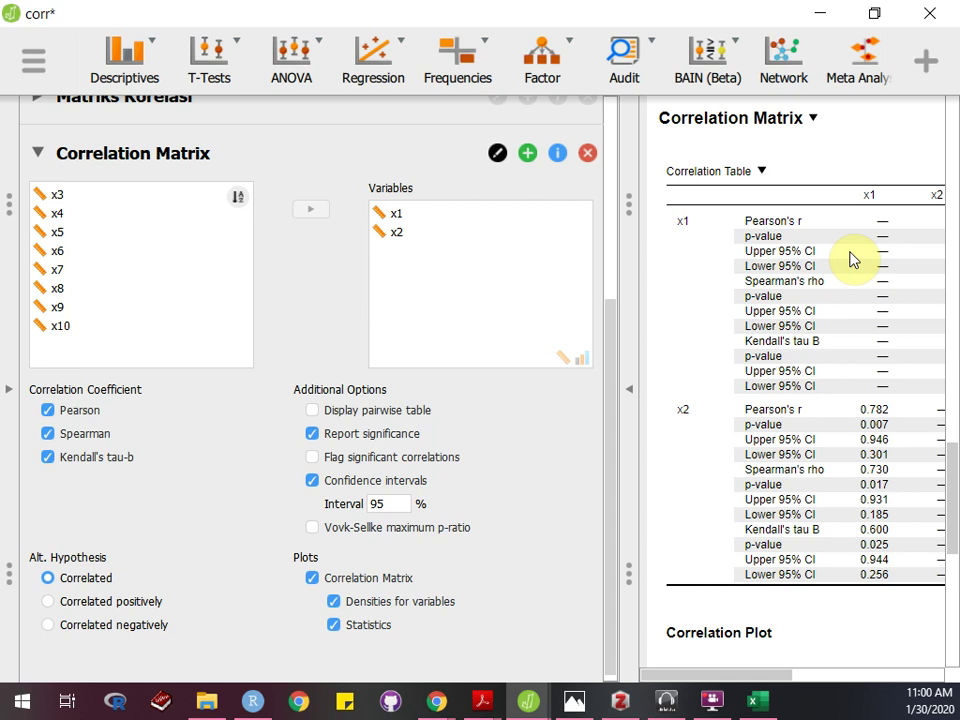
View the Matriks Korelasi results at full width, show that analysis's options, and hide them again
left_click(630, 399)
scroll(630, 401, "up", 5)
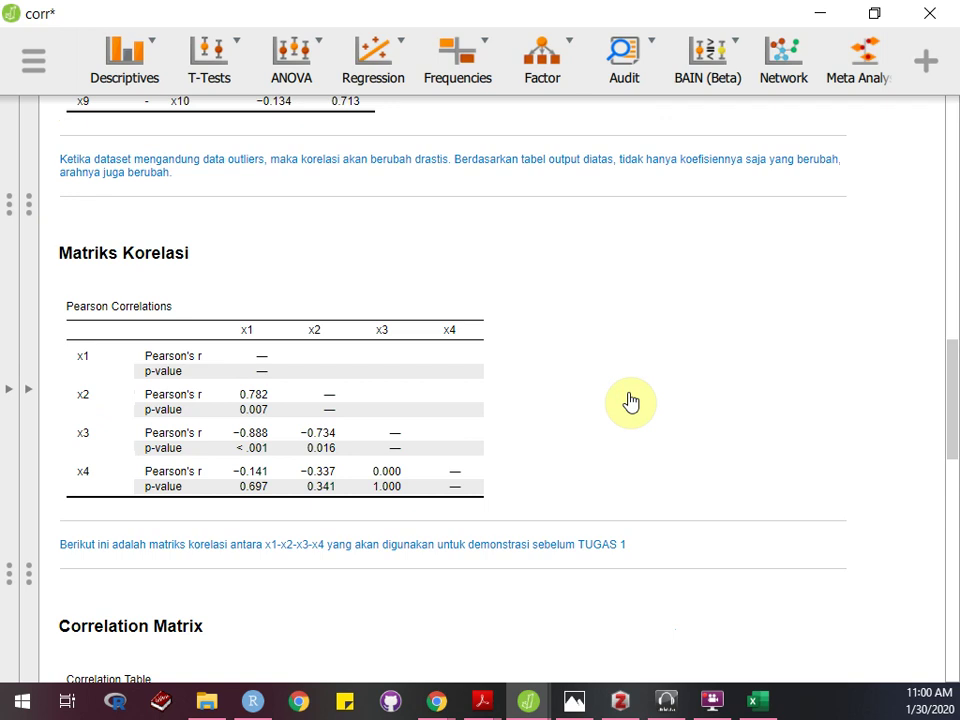
left_click(366, 405)
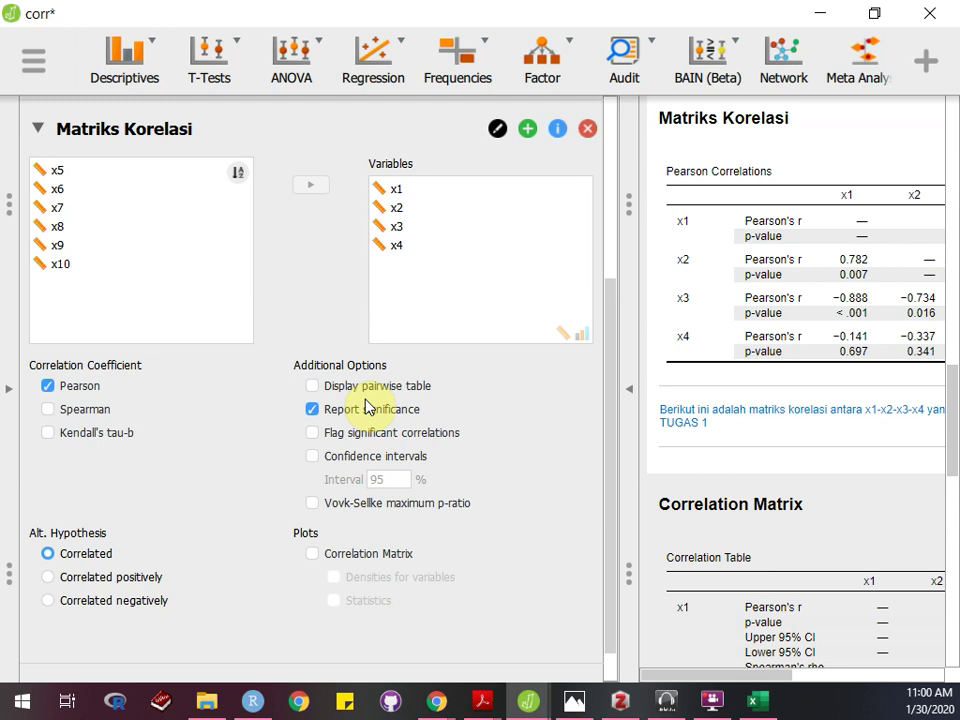
left_click(620, 349)
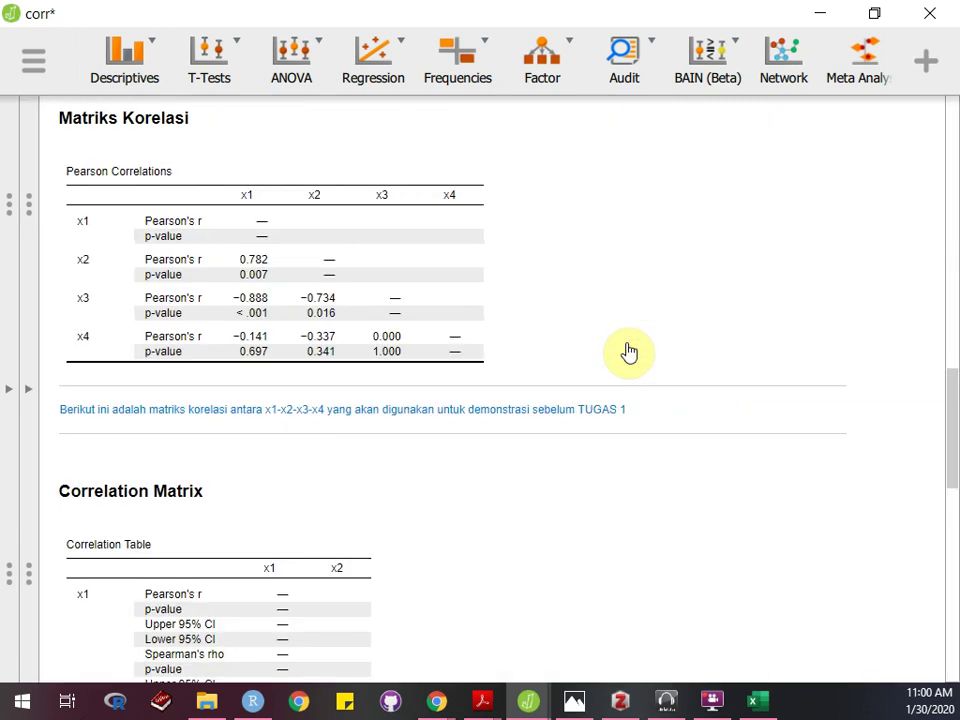
Examine the x1 and x2 correlation plot, then check the Correlation Matrix options and return to its full-width table
scroll(629, 351, "down", 10)
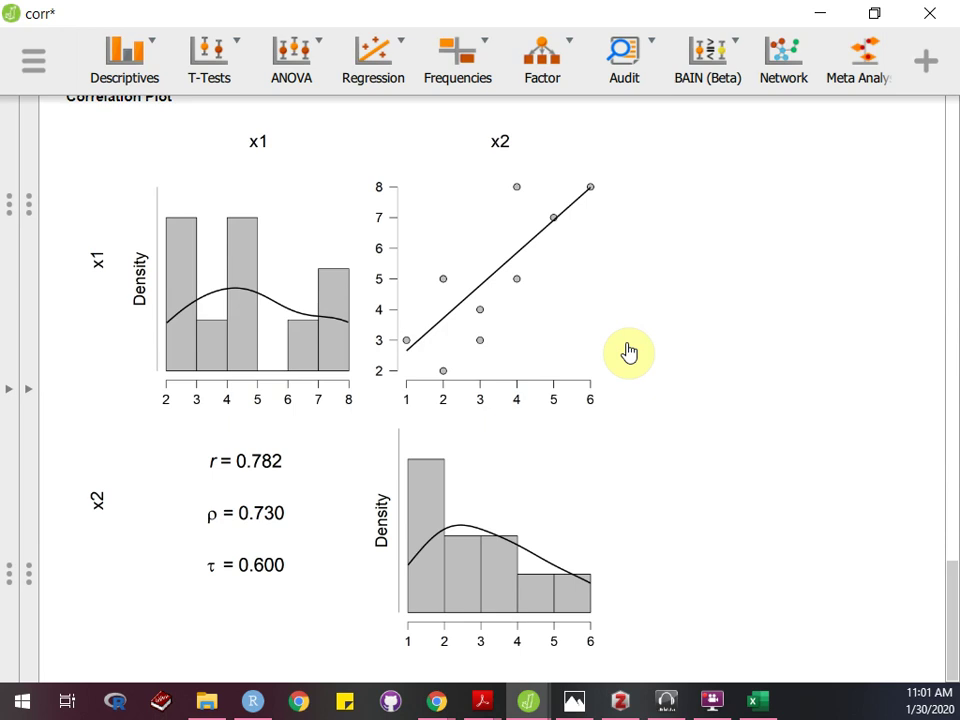
left_click(574, 358)
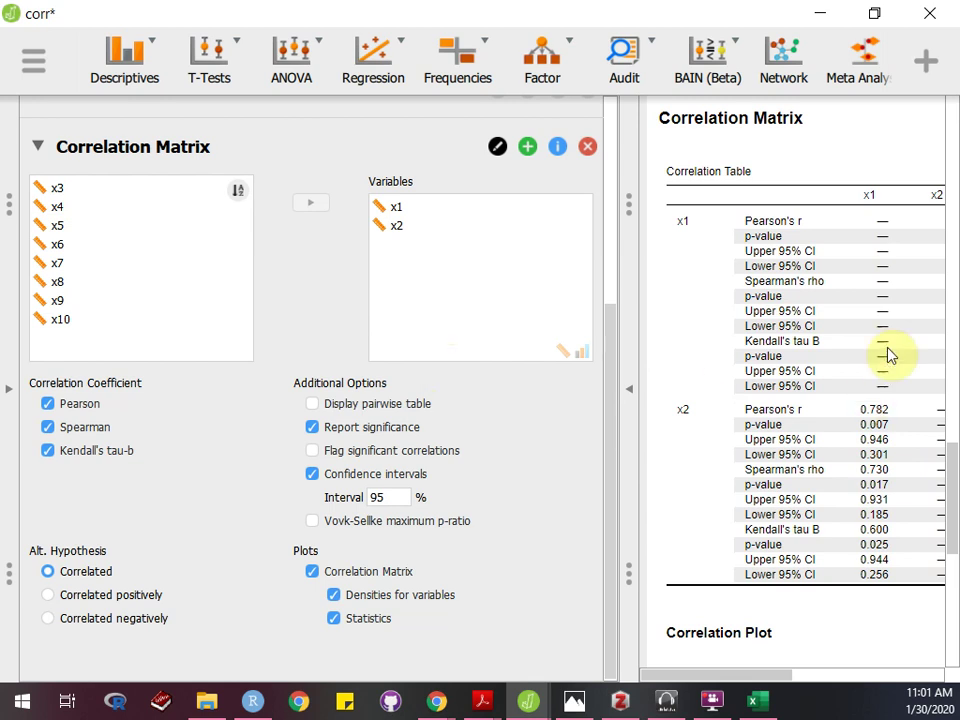
scroll(842, 324, "up", 3)
scroll(840, 326, "down", 3)
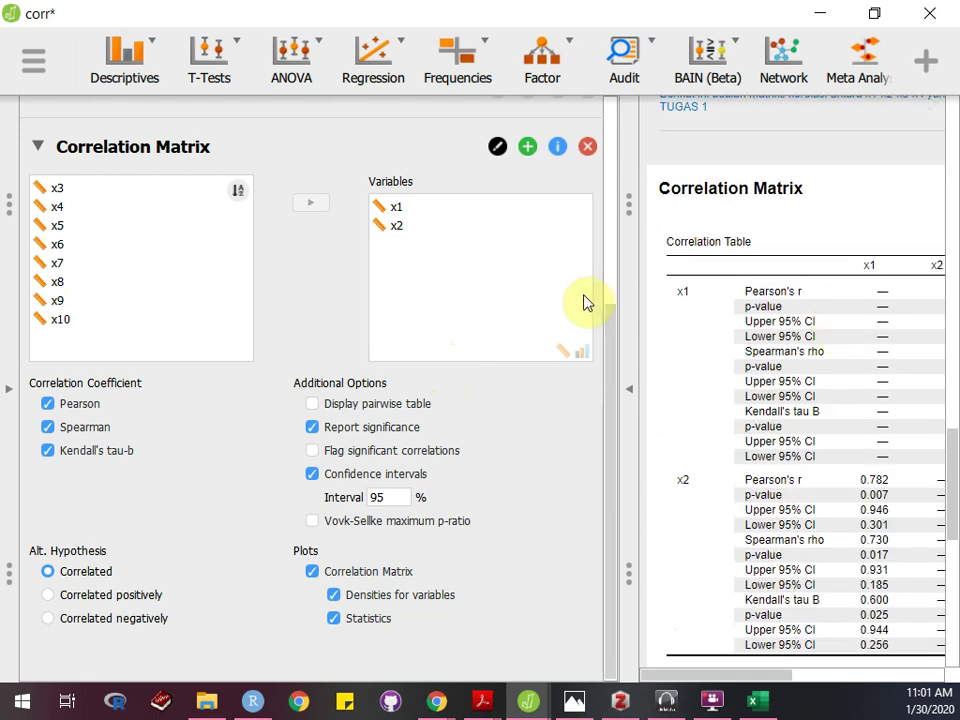
left_click(636, 328)
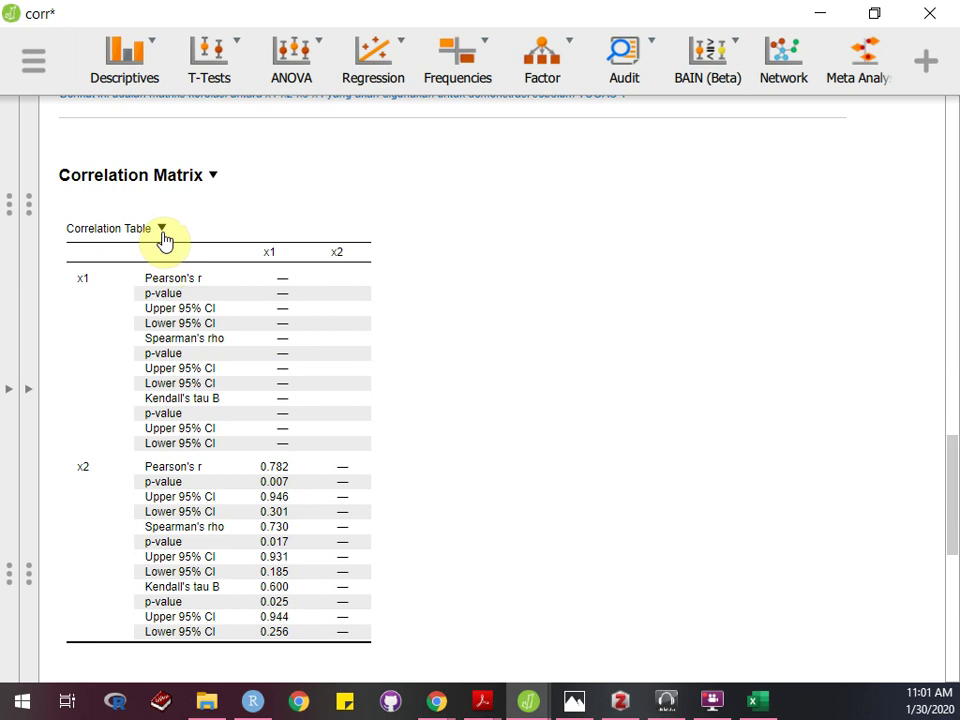
Add a note of filler digits starting with 76768687 beneath the x1 and x2 Correlation Table
left_click(162, 232)
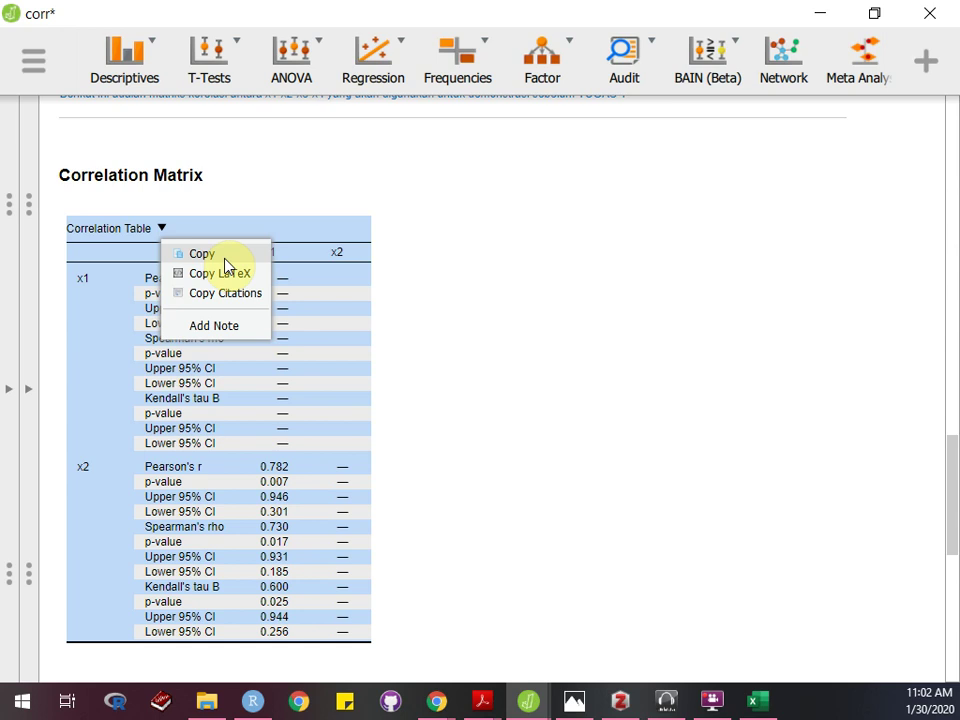
left_click(236, 332)
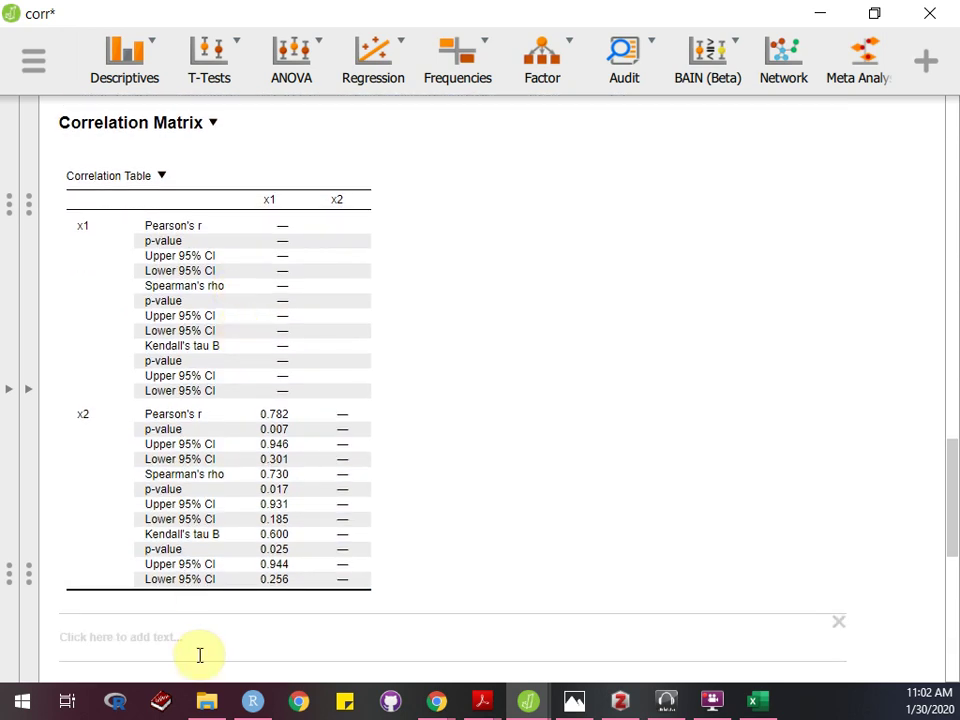
left_click(198, 652)
type("76768687")
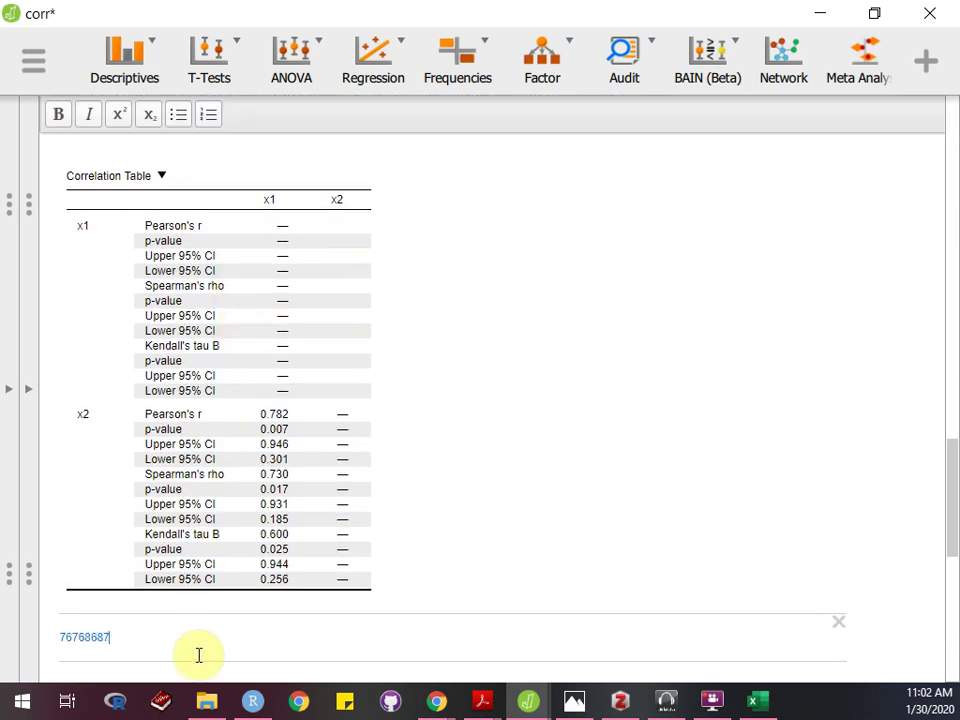
type("68768767676768768768768")
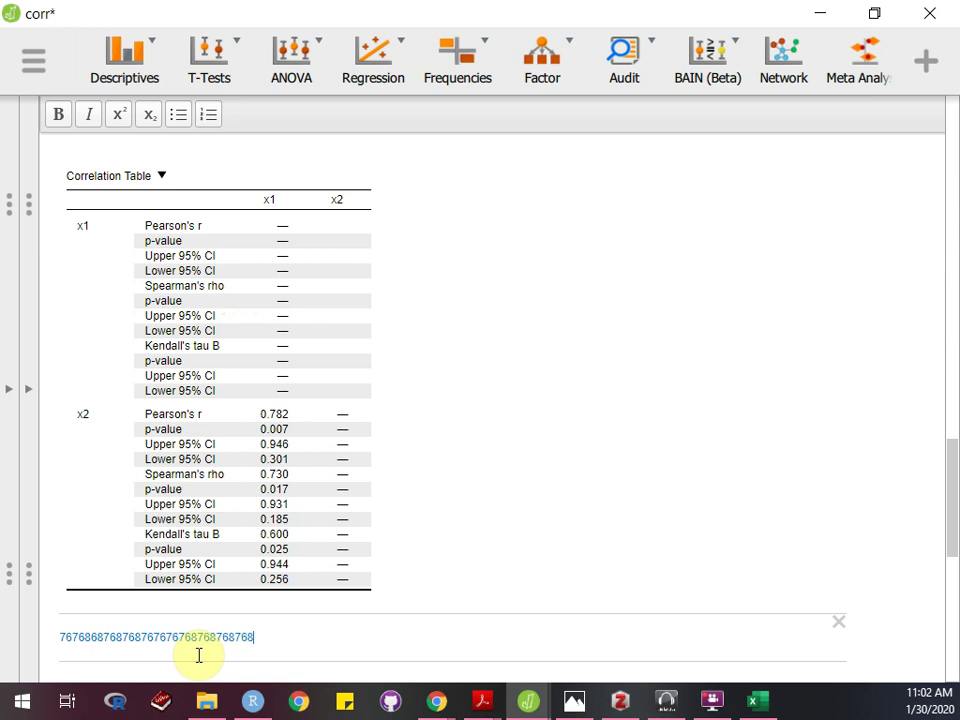
type("687687687687687687")
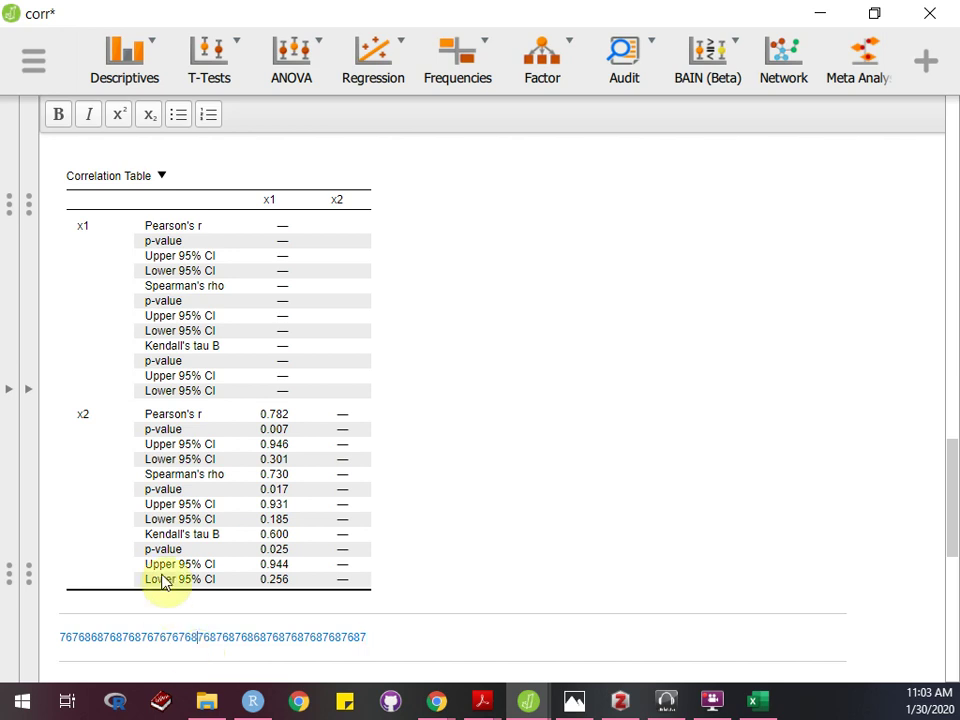
Remove the Correlation Matrix analysis of x1 and x2 from the results and return to the start of the output
scroll(199, 546, "up", 2)
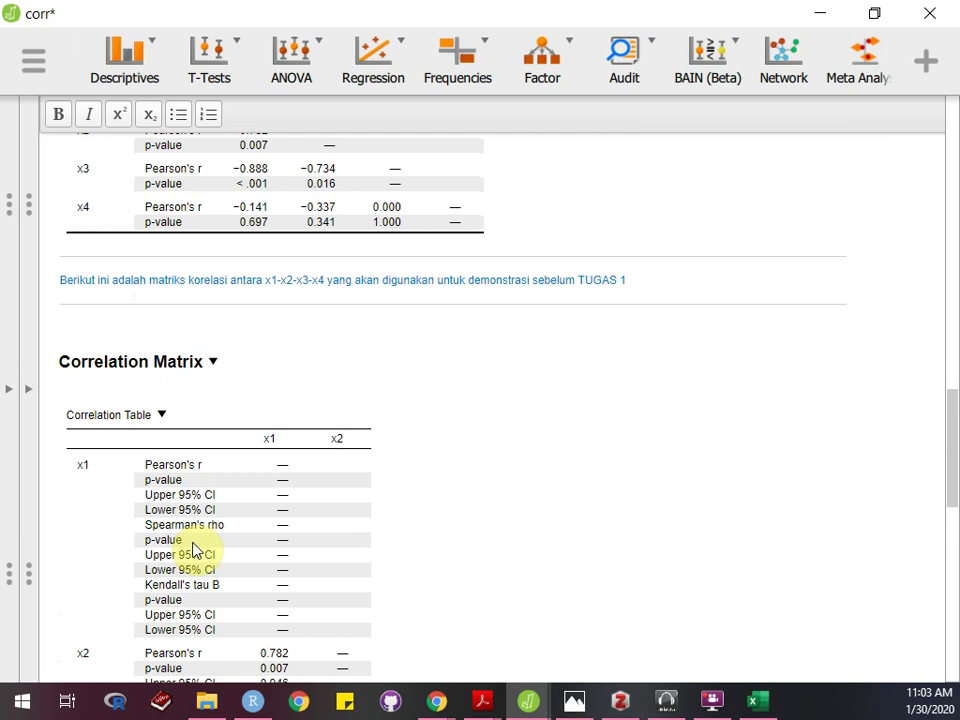
left_click(213, 363)
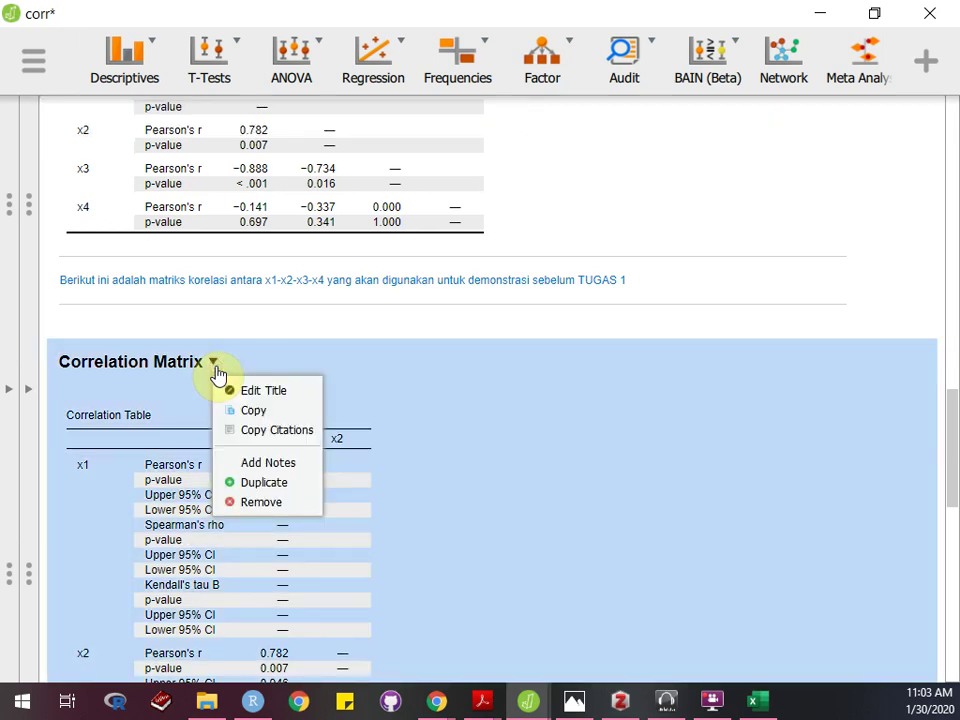
left_click(241, 505)
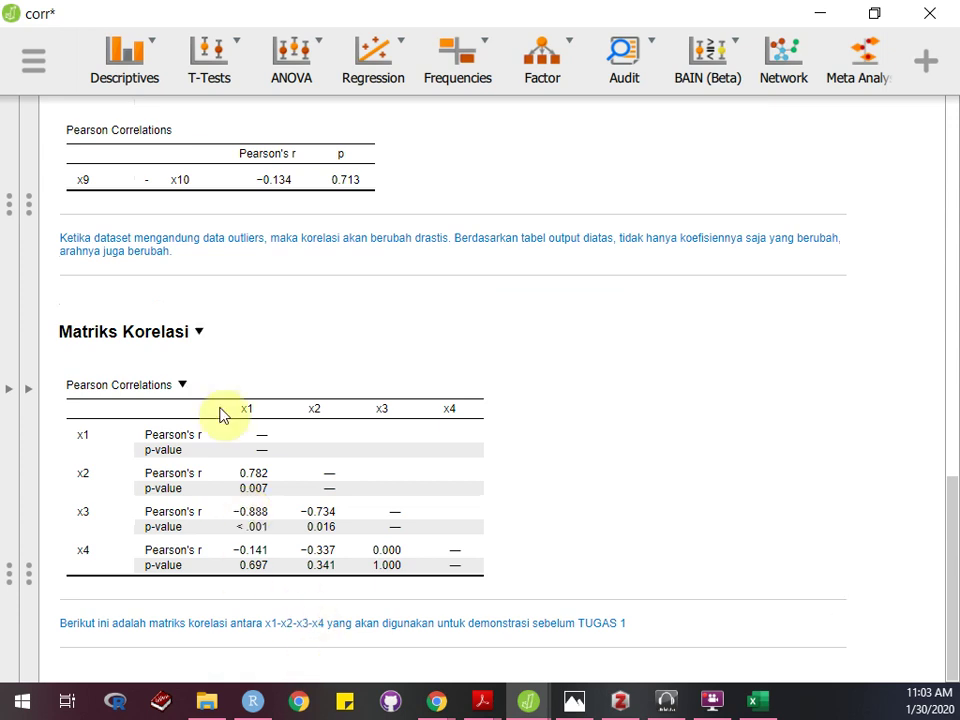
scroll(222, 412, "up", 15)
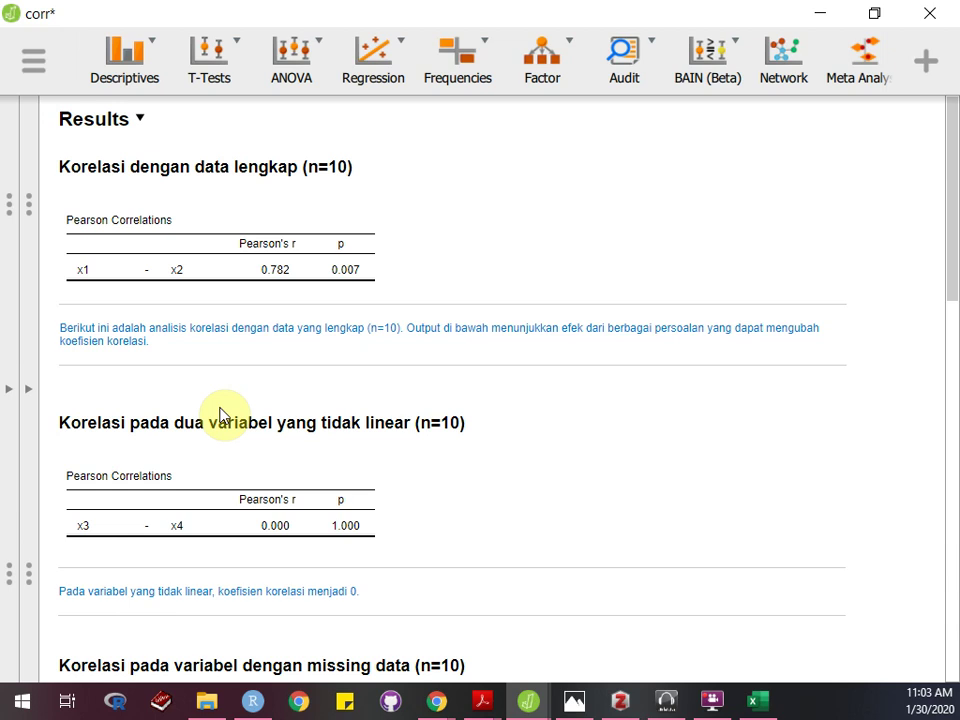
Disable the Audit, BAIN (Beta), Network, Meta Analysis, SEM and Summary Statistics modules
left_click(945, 60)
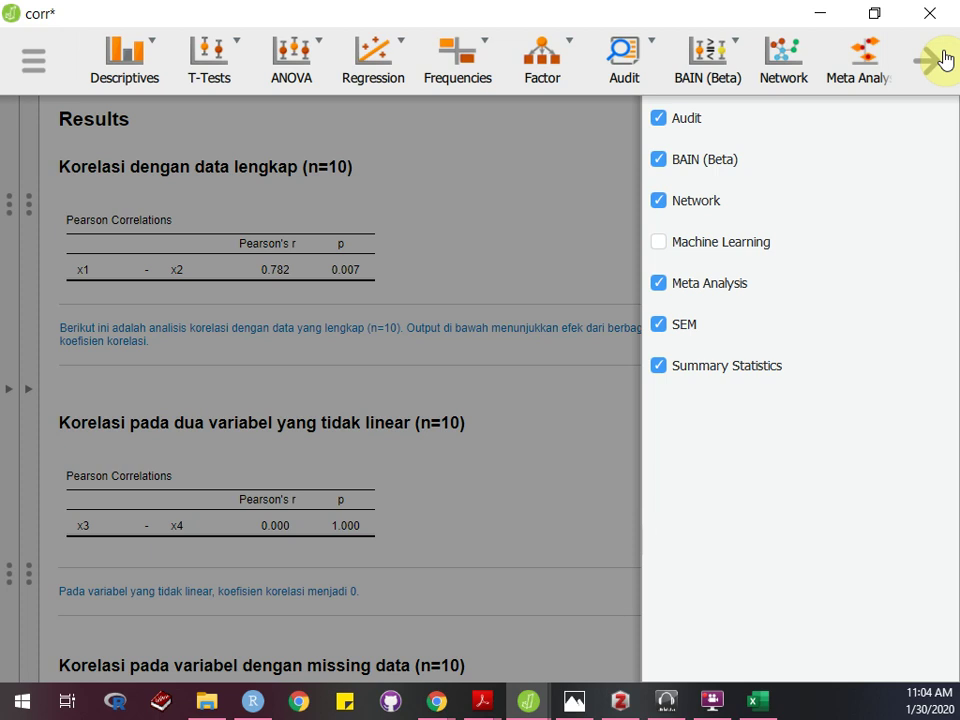
left_click(660, 120)
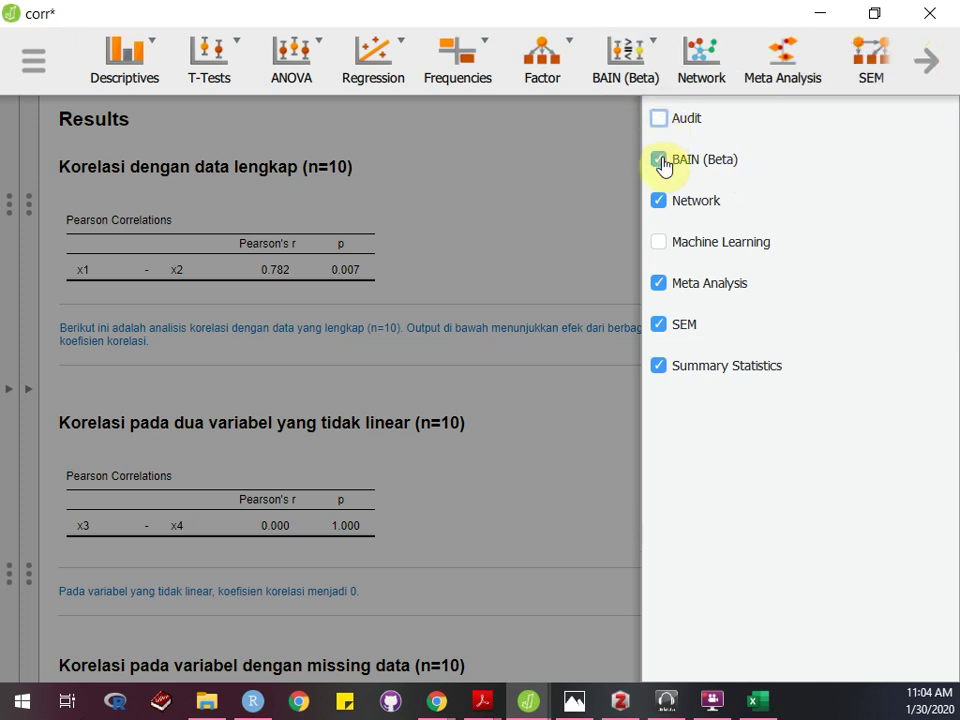
left_click(661, 161)
left_click(661, 200)
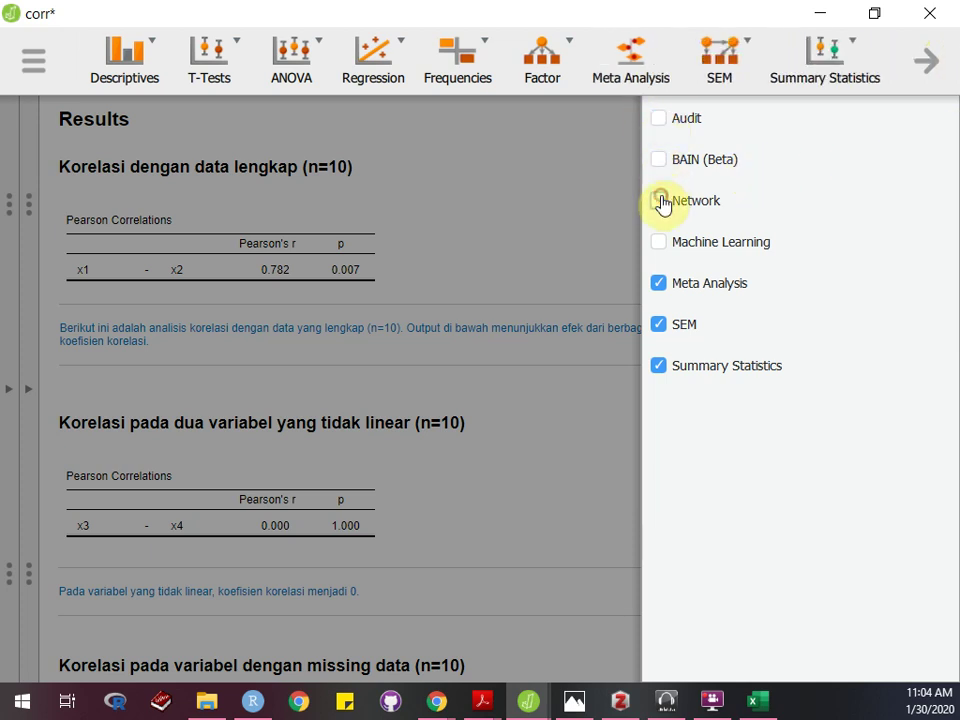
left_click(659, 283)
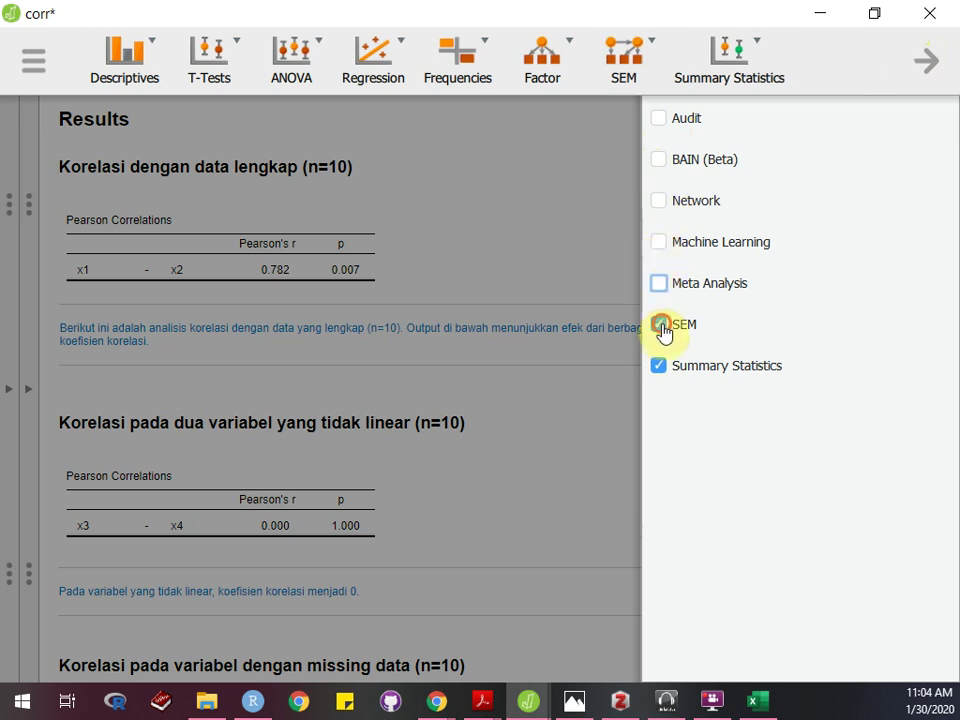
left_click(660, 325)
left_click(660, 366)
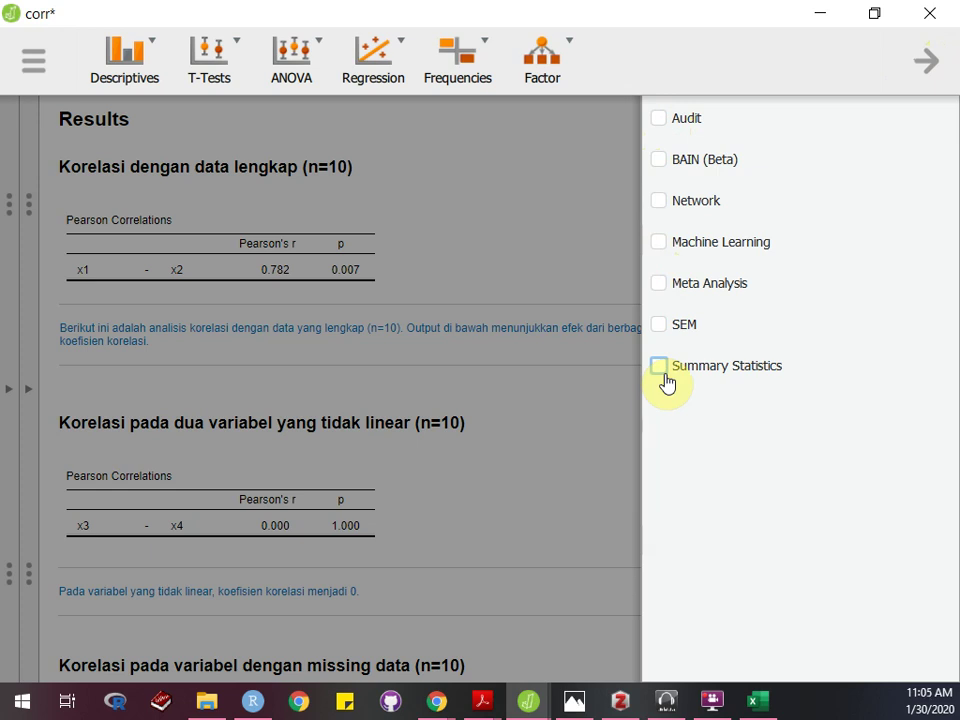
Enable the SEM and Machine Learning modules and list the available machine learning analyses
left_click(659, 327)
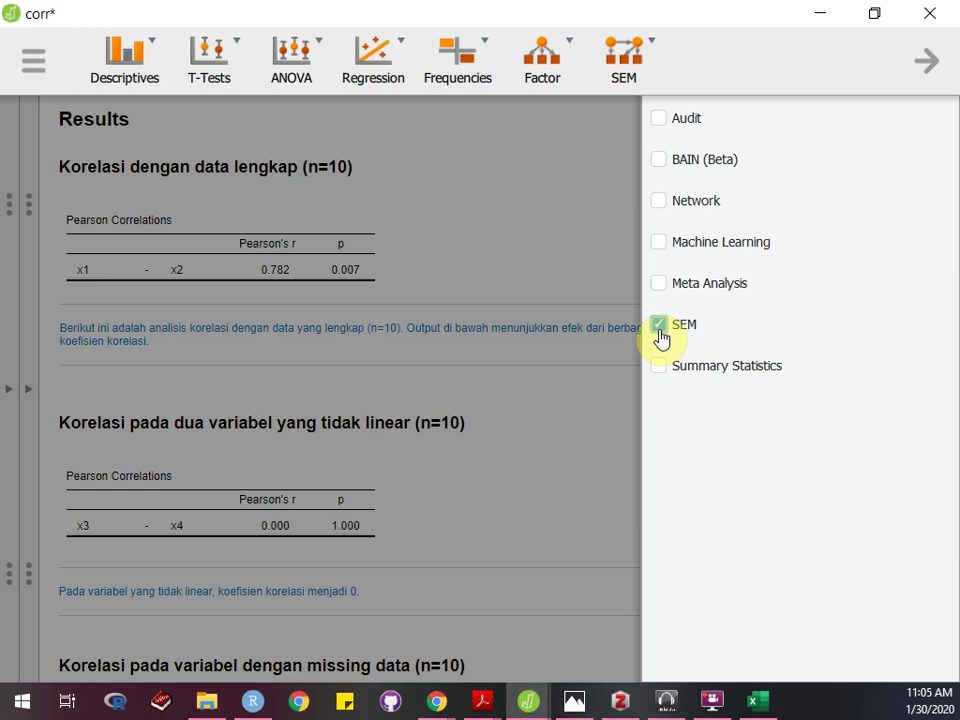
left_click(932, 82)
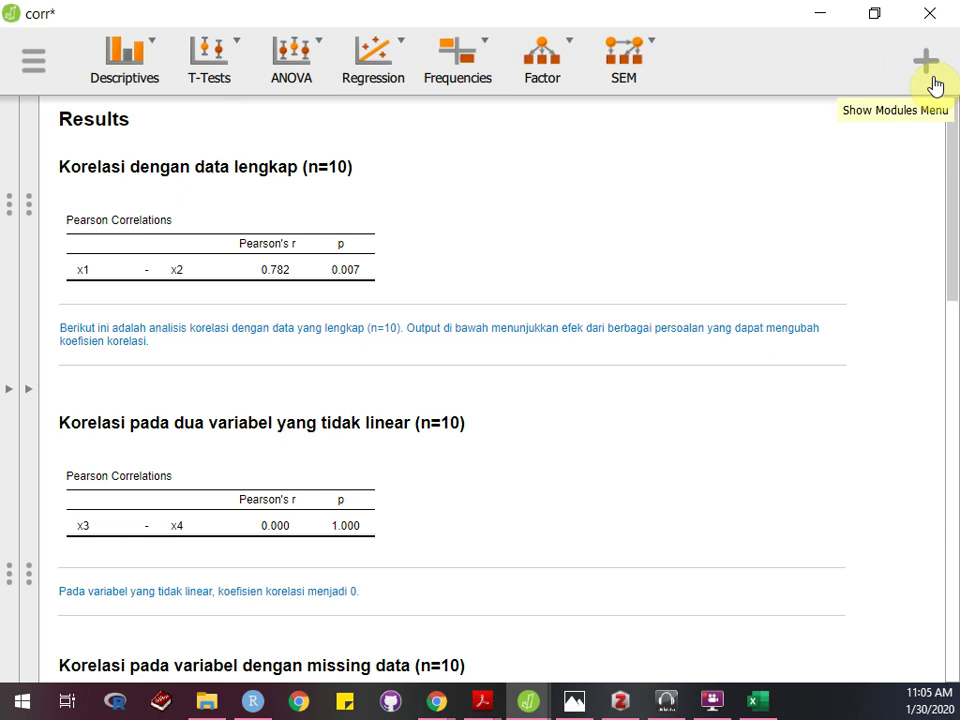
left_click(931, 80)
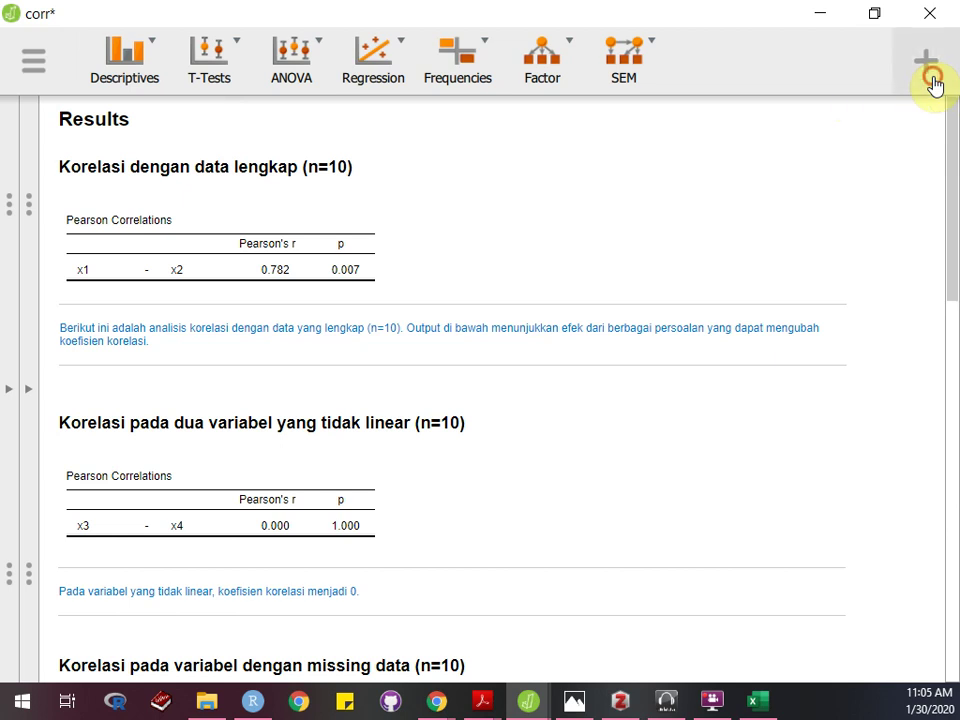
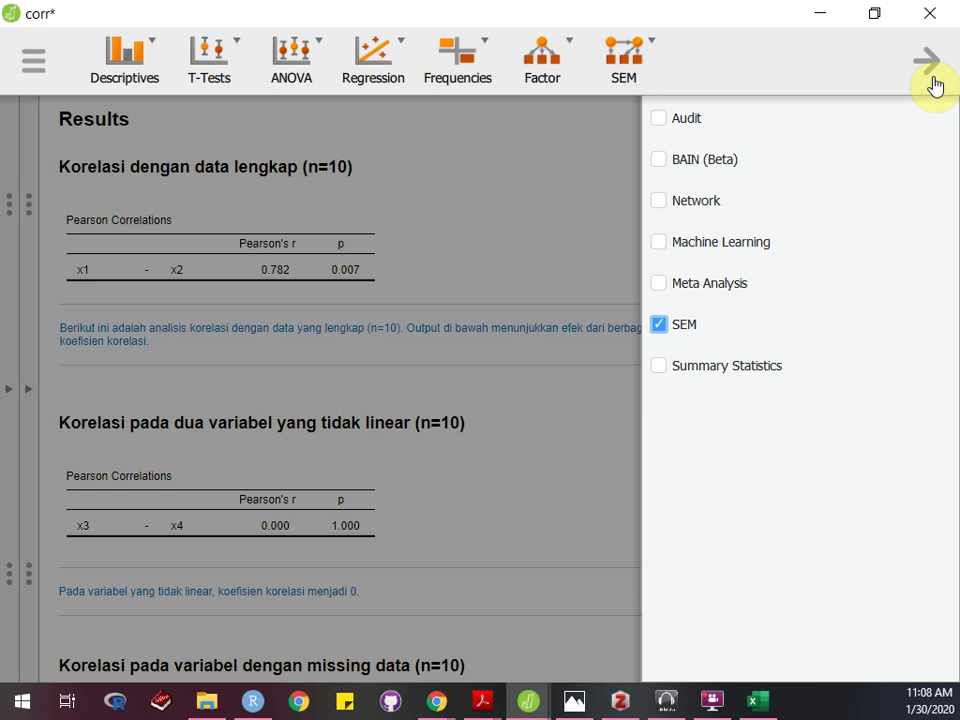
left_click(739, 242)
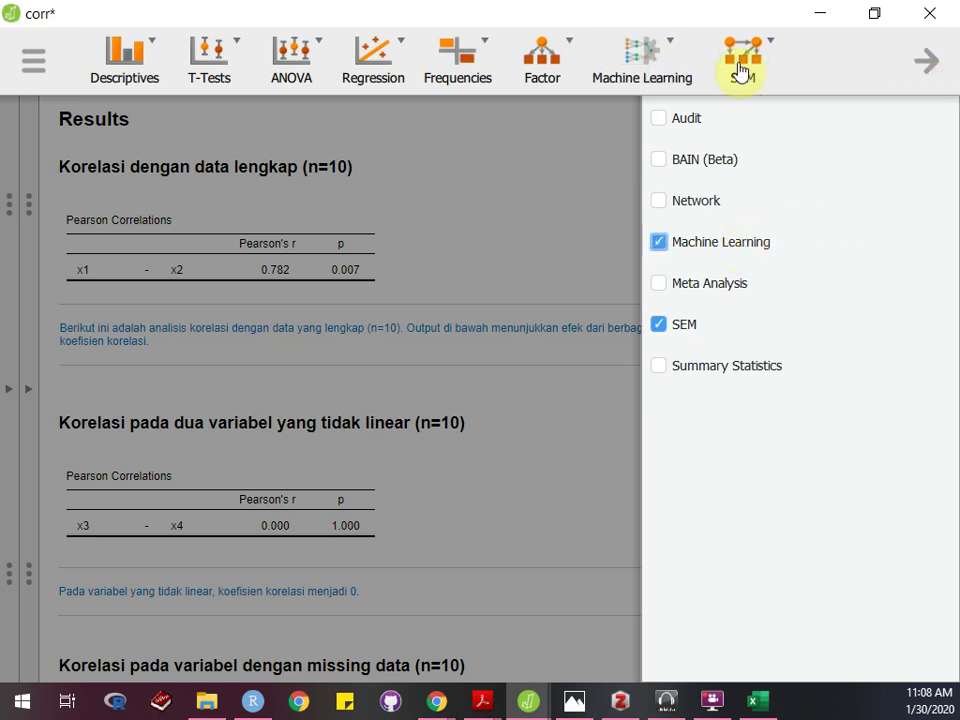
left_click(646, 64)
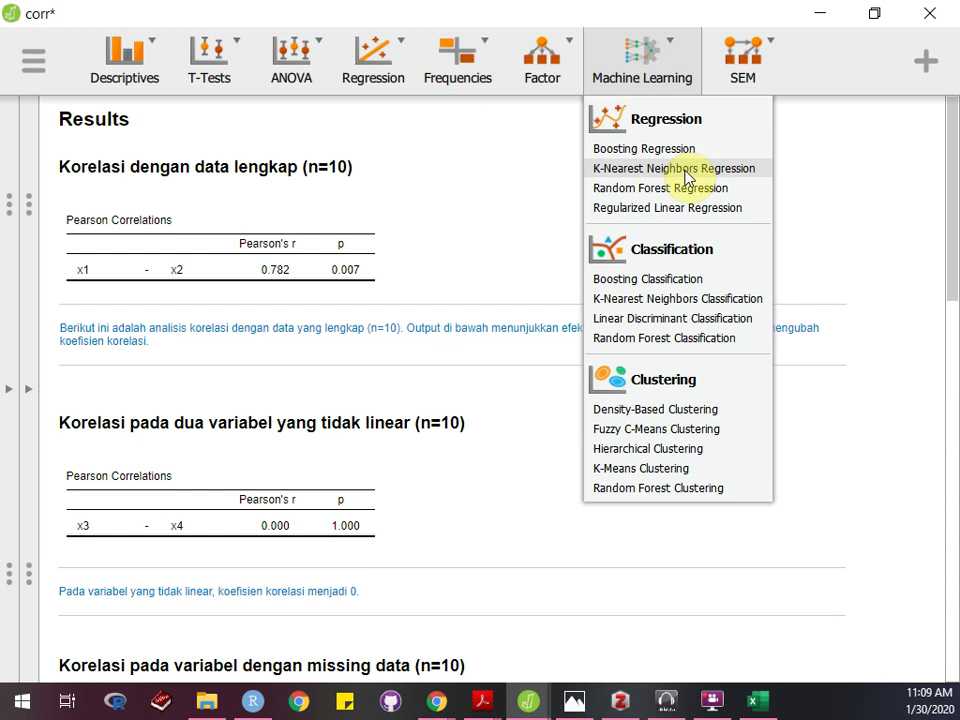
Browse the T-Tests and Books folders of the Data Library and the OSF sign-in page, and leave the file options
left_click(34, 70)
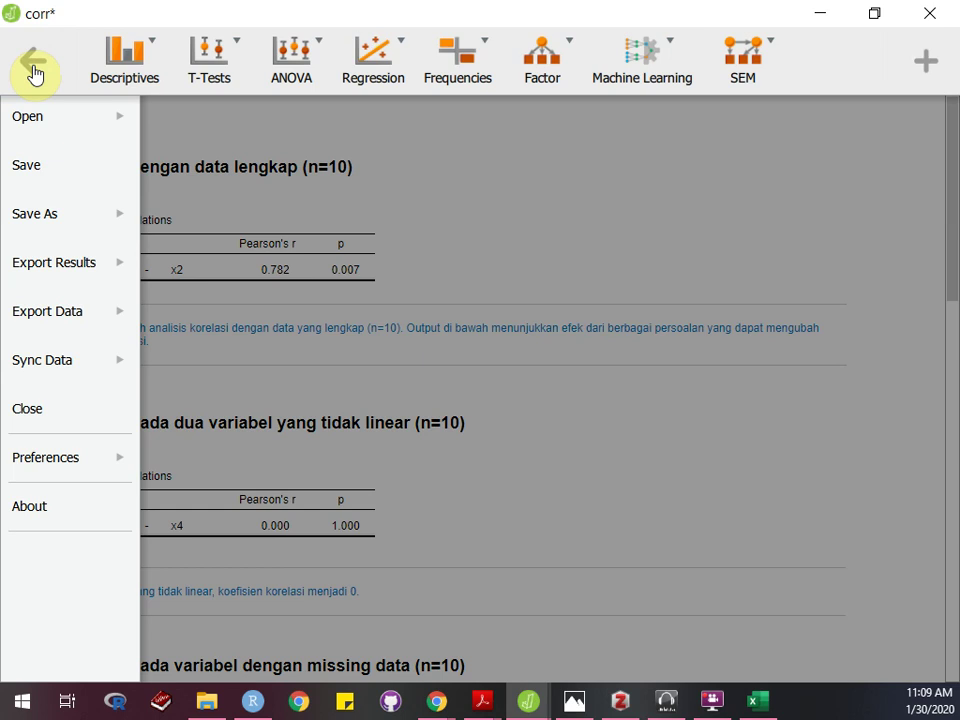
left_click(30, 124)
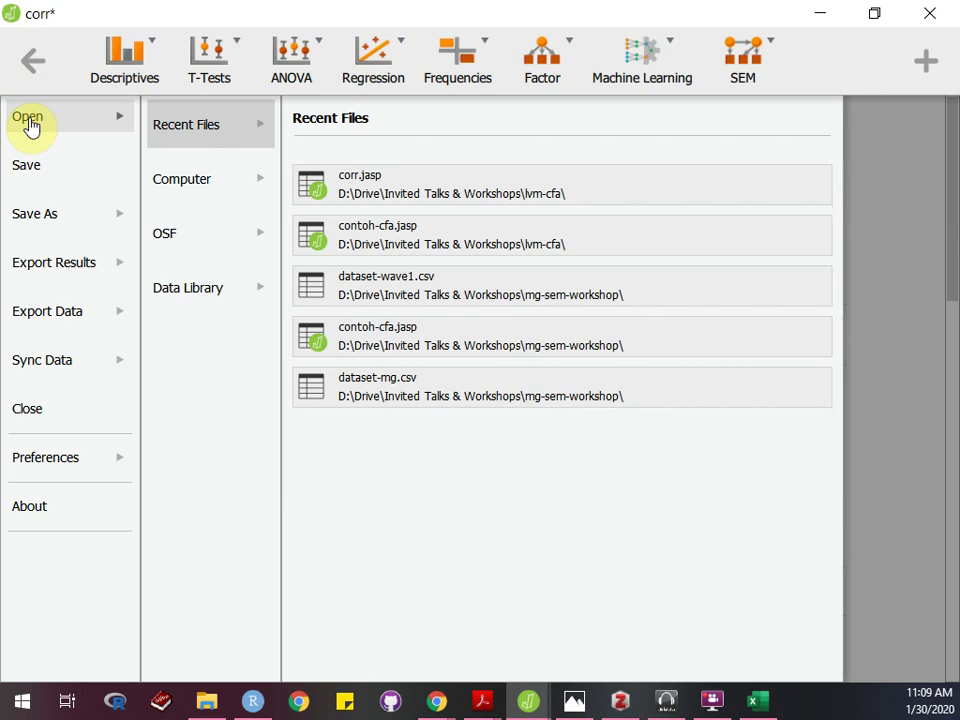
left_click(209, 295)
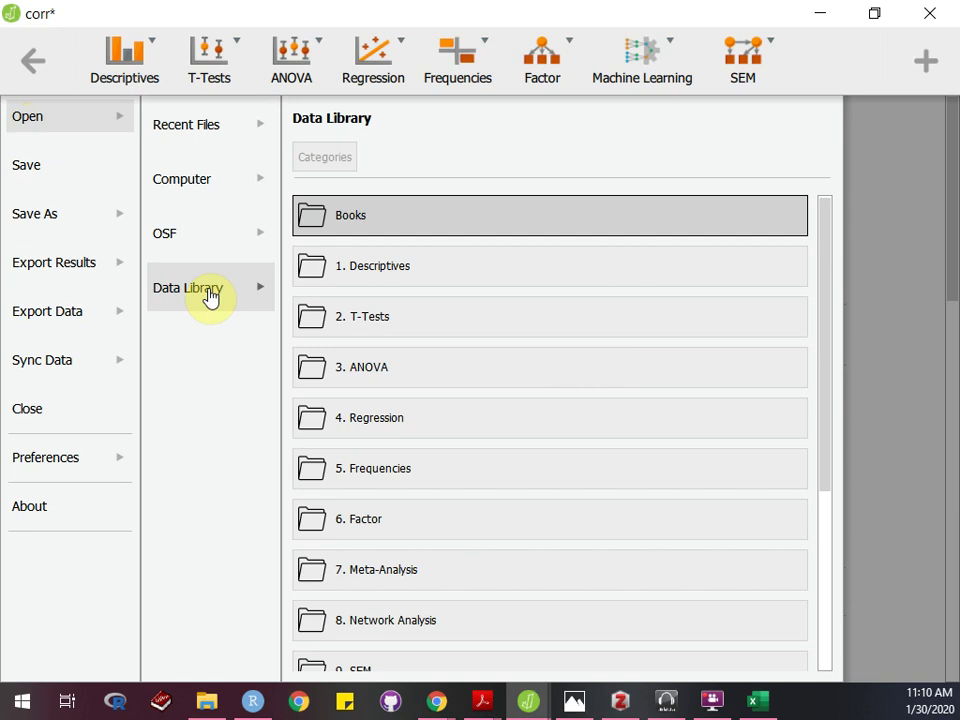
left_click(407, 326)
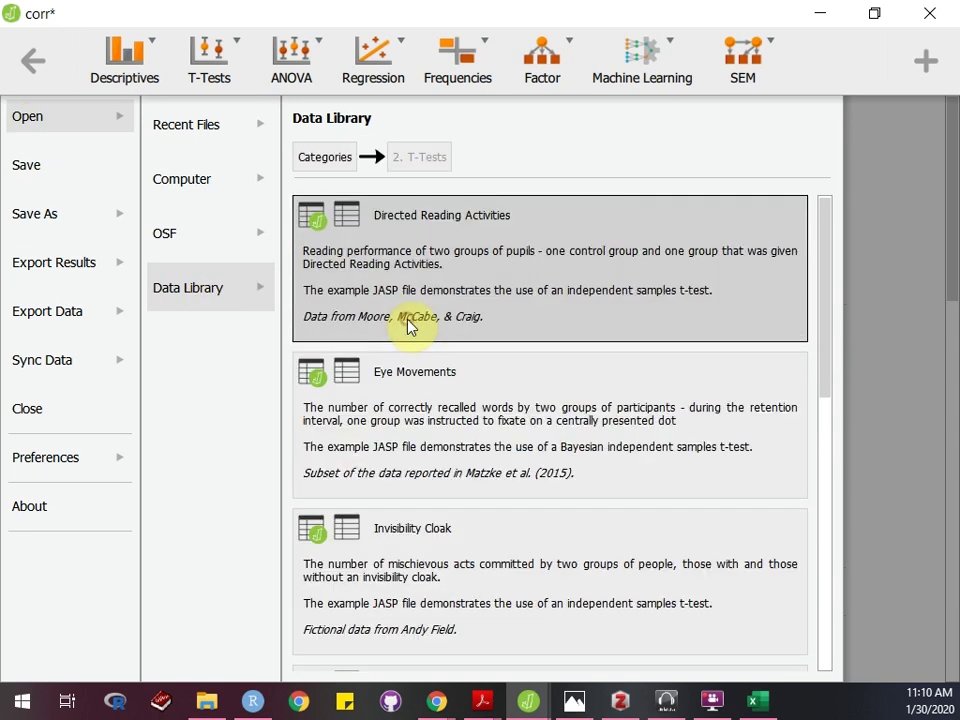
left_click(343, 165)
left_click(355, 210)
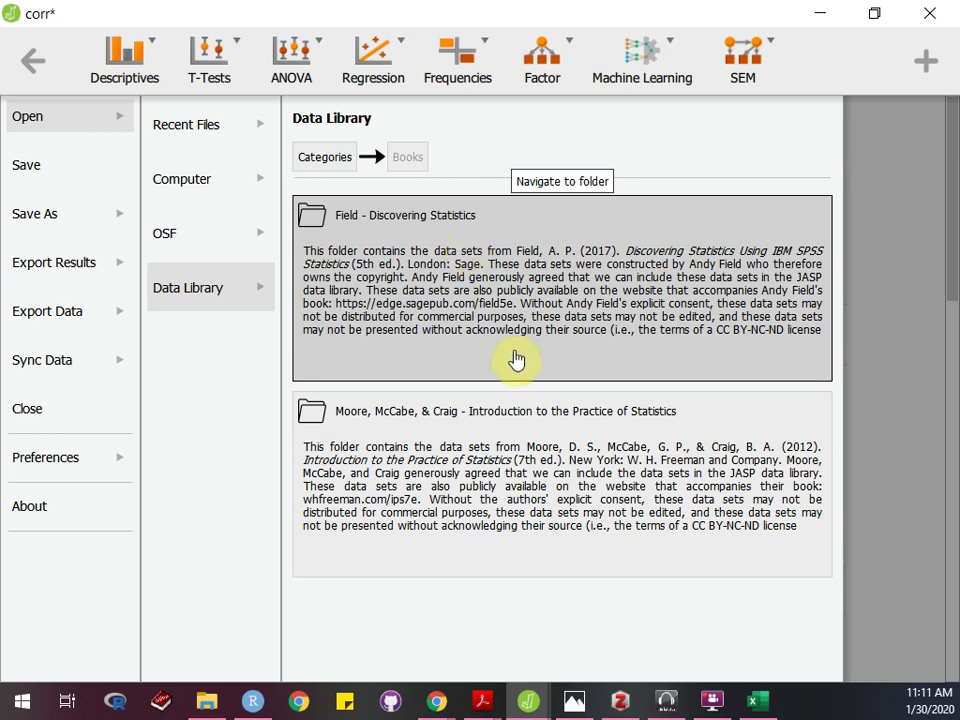
left_click(148, 248)
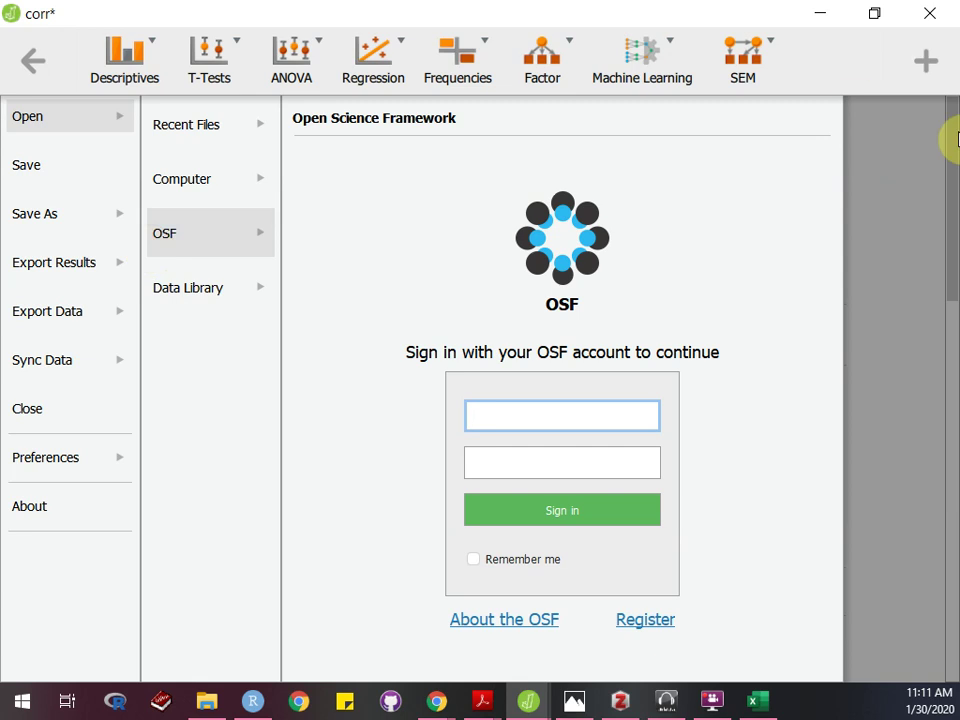
left_click(900, 183)
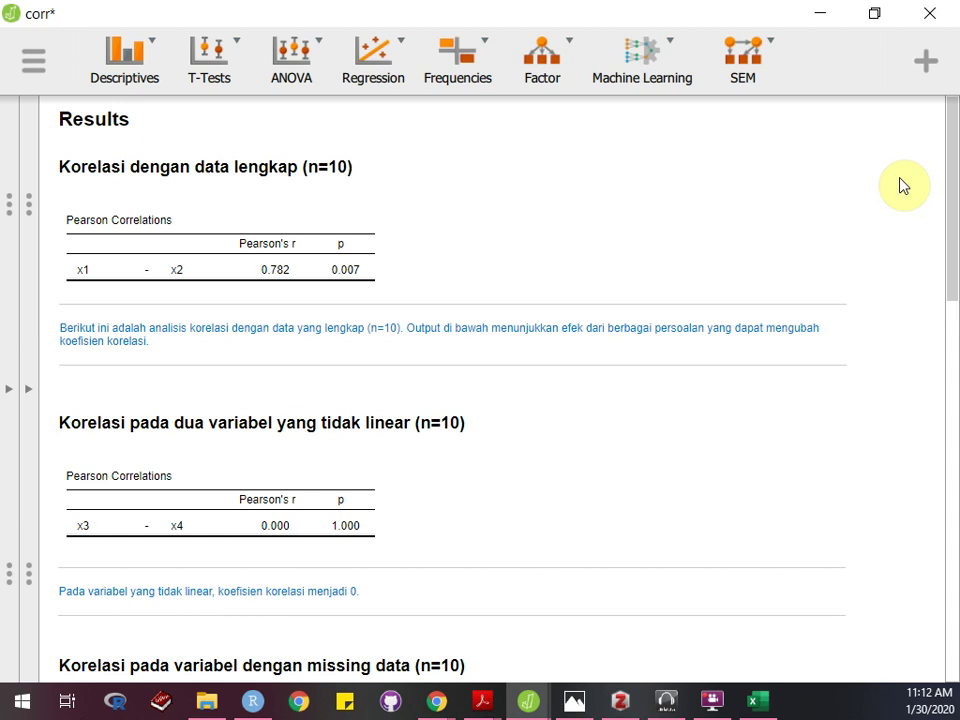
Show the options of the "Korelasi dengan data lengkap (n=10)" analysis beside the results
left_click(901, 184)
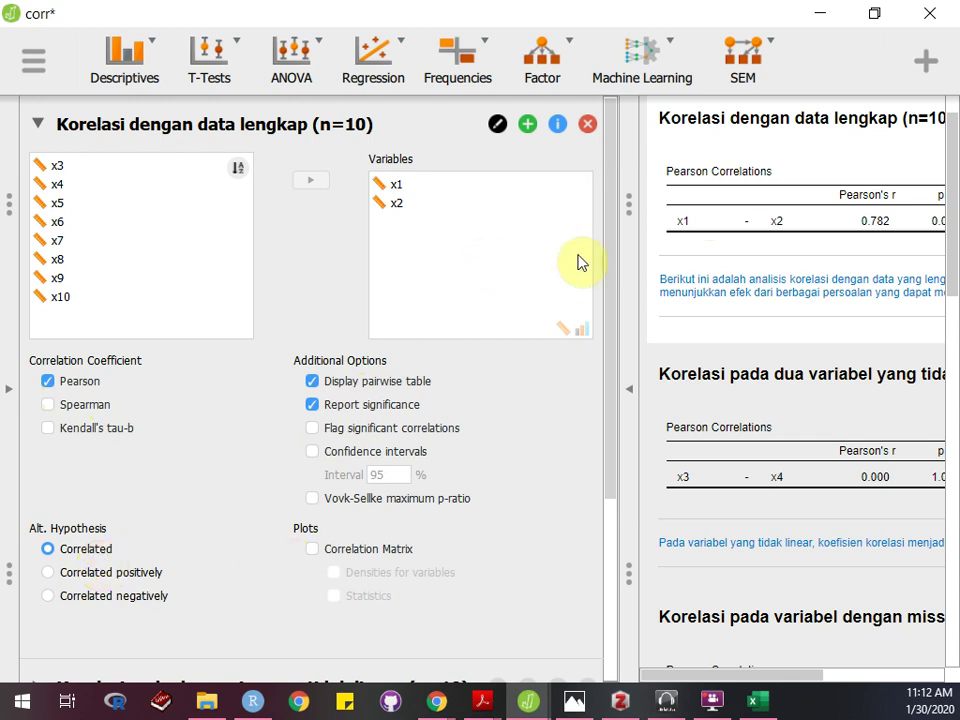
Show the results at full width and review the Pearson correlations for the complete-data and non-linear variable analyses
left_click(630, 389)
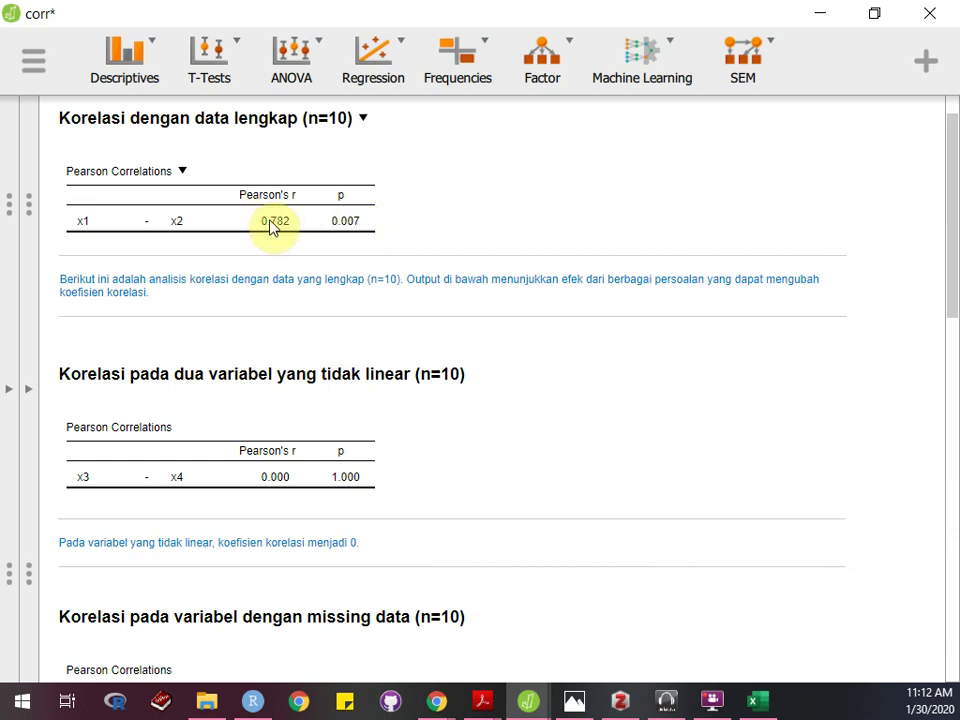
scroll(272, 226, "down", 1)
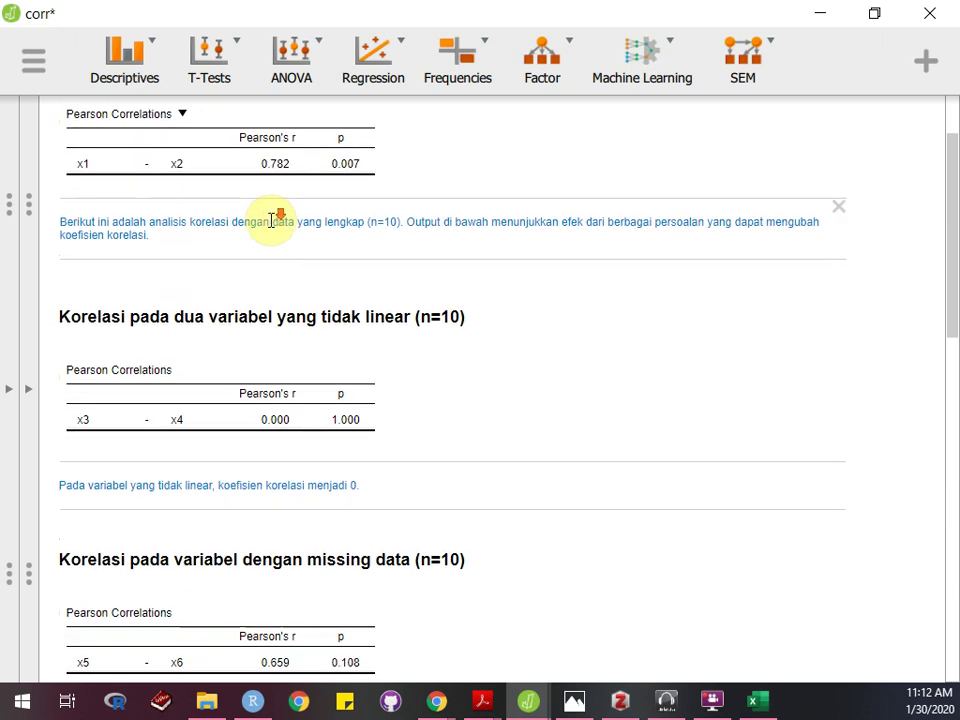
scroll(274, 224, "down", 1)
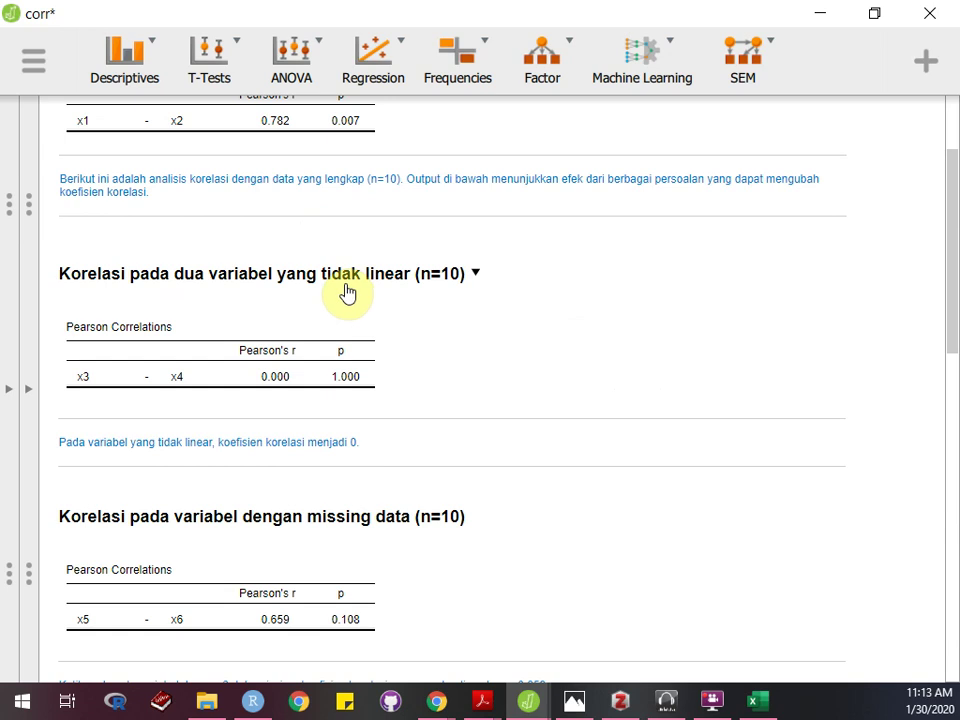
Select the "Korelasi pada dua variabel yang tidak linear (n=10)" analysis and display the full data table to examine its variables
left_click(214, 324)
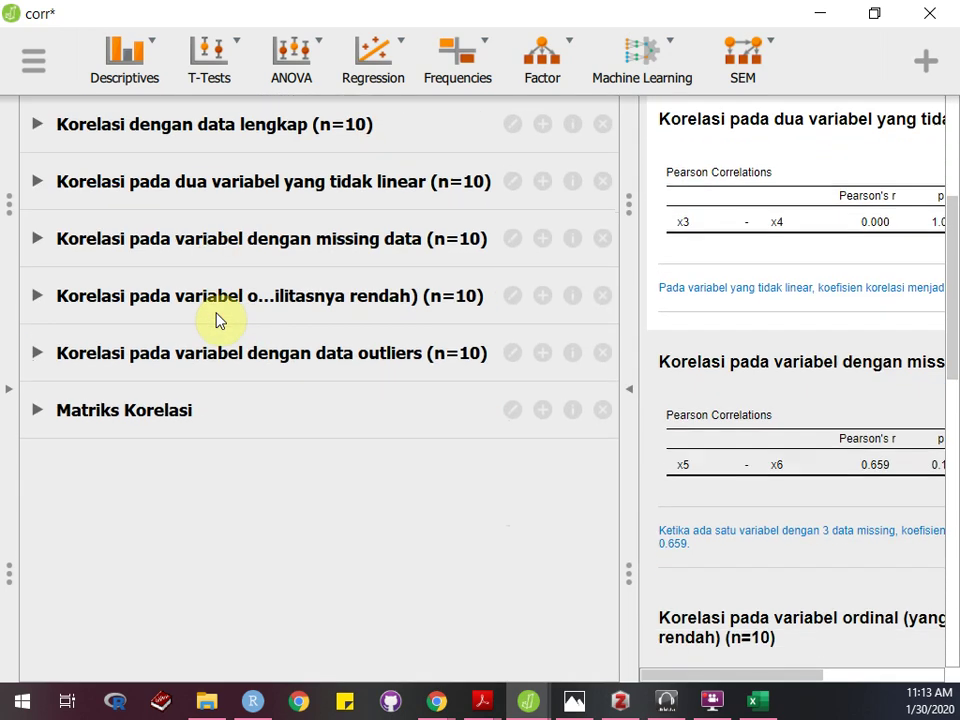
scroll(672, 148, "down", 1)
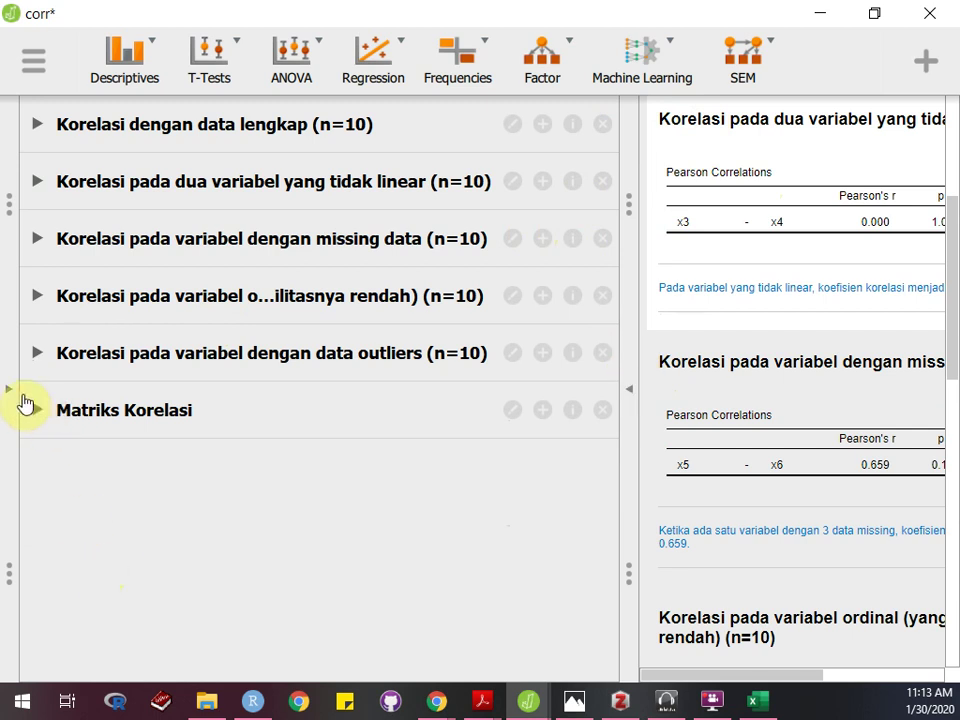
left_click(6, 394)
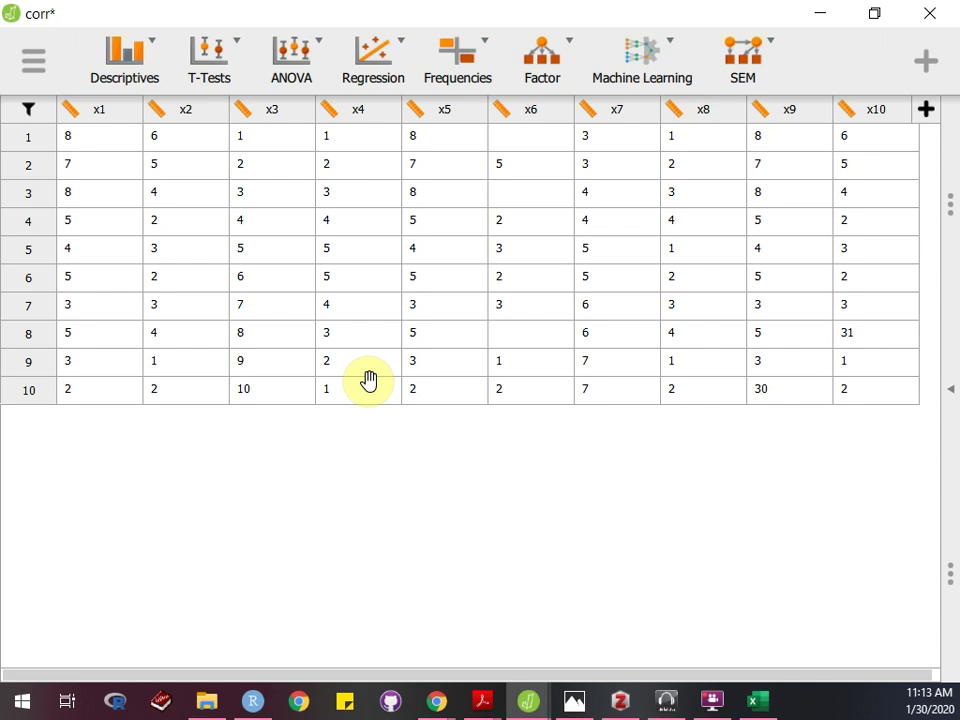
Return from the data table to the full-width results and highlight the word "koefisien" in the non-linear correlation note
left_click(950, 388)
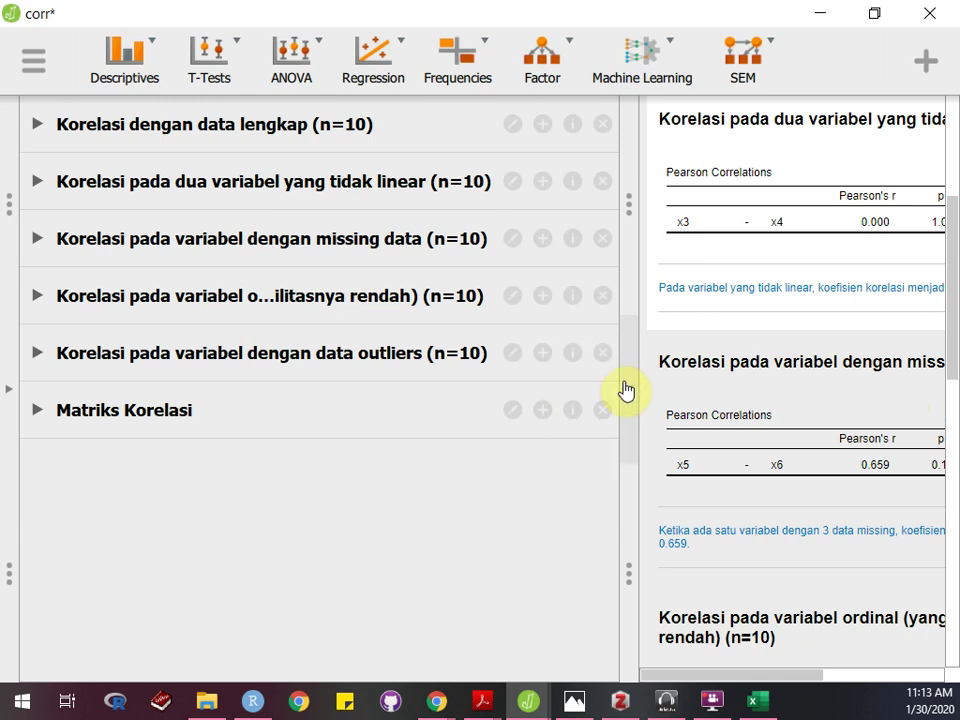
left_click(628, 389)
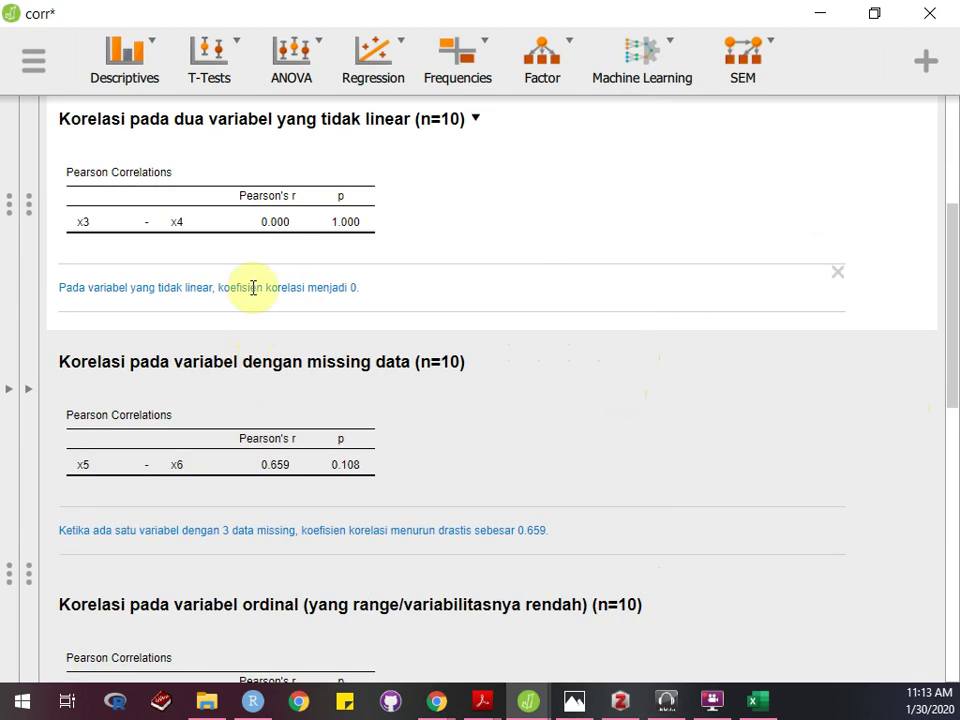
double_click(253, 288)
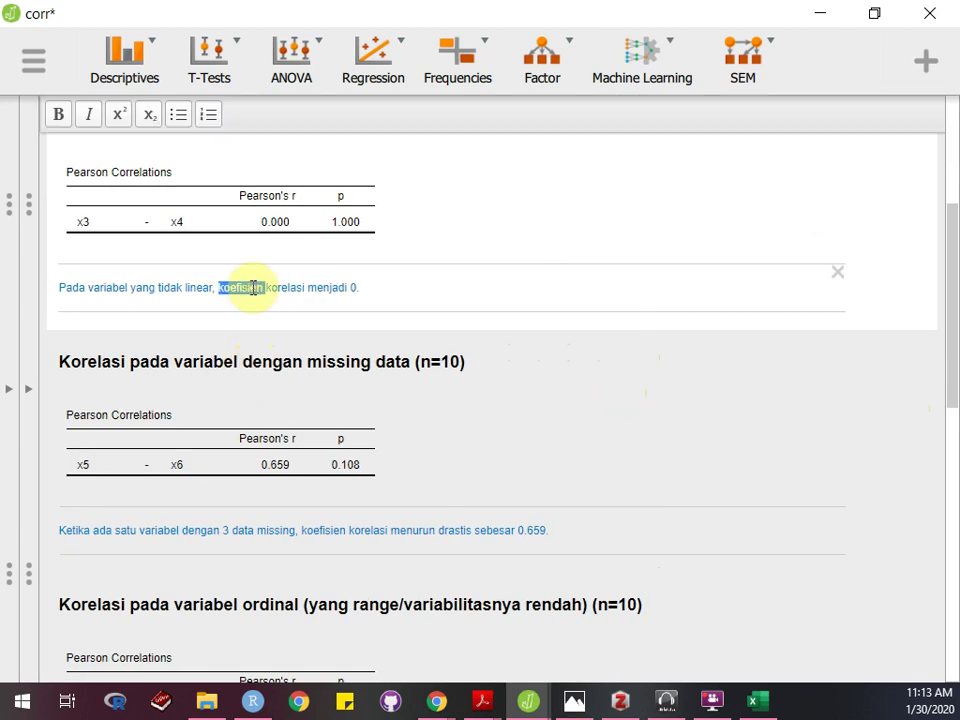